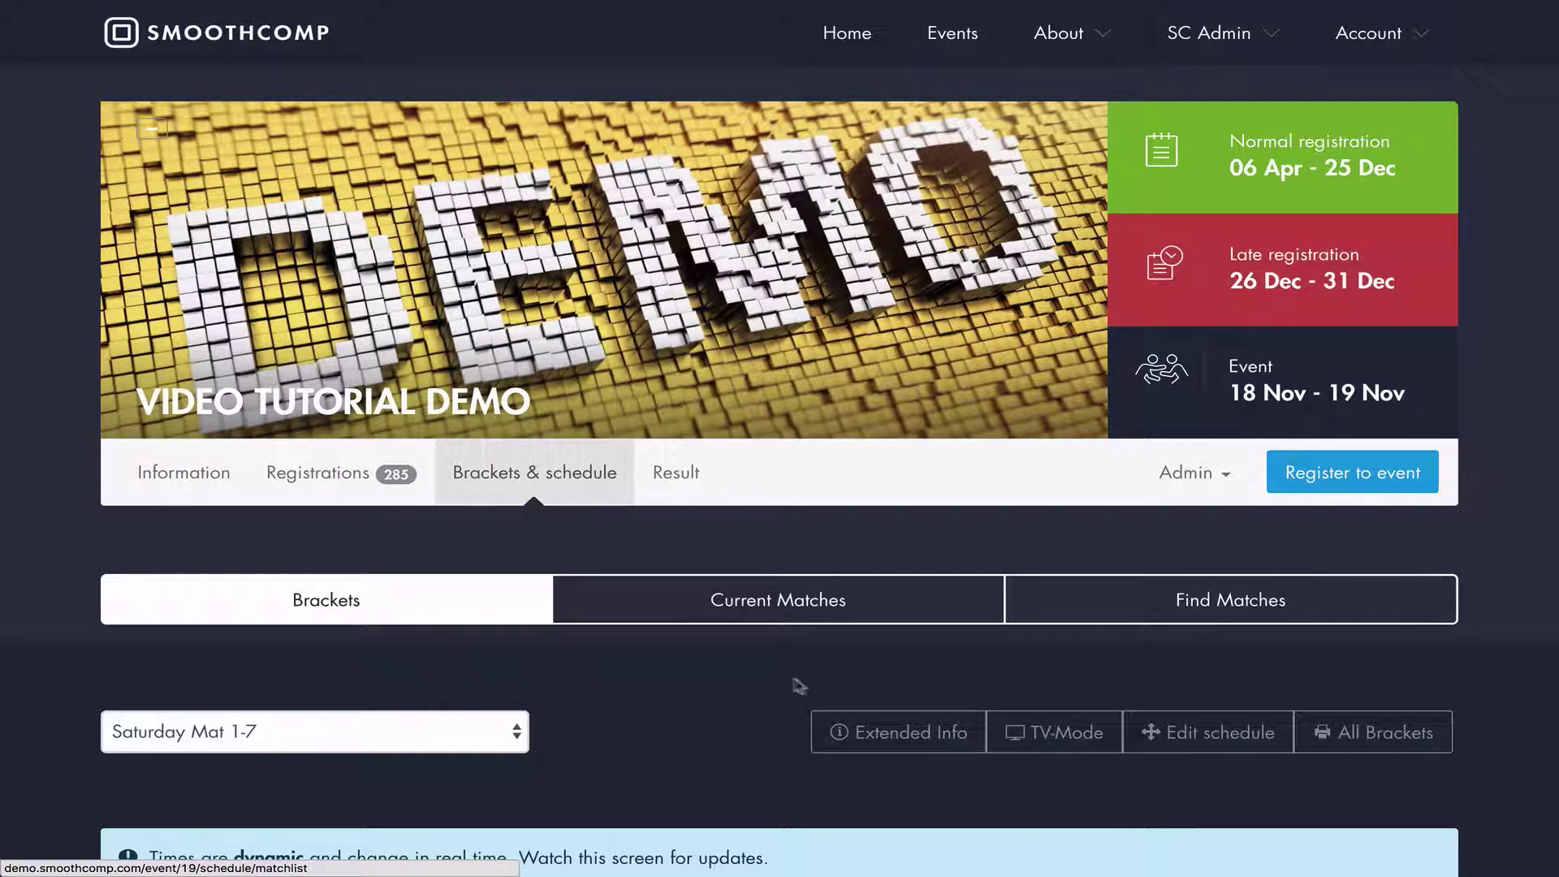
Scroll down the Brackets & schedule page to the Saturday Mat 1-7 cards.
{"action": "scroll", "coordinate": [779, 679], "scroll_direction": "down", "scroll_amount": 3}
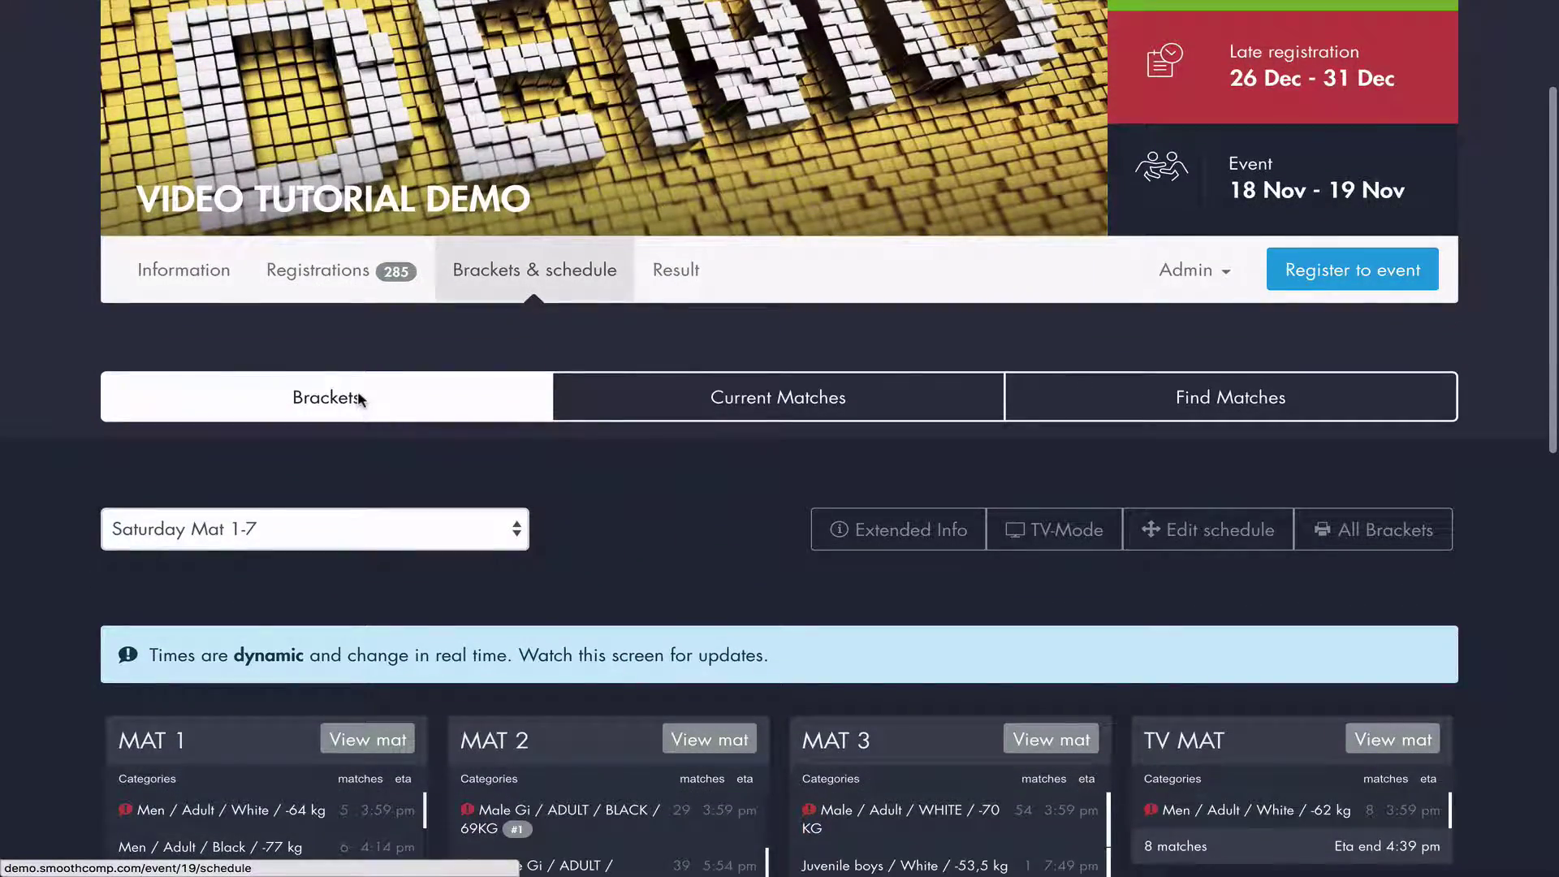
{"action": "scroll", "coordinate": [675, 528], "scroll_direction": "down", "scroll_amount": 2}
{"action": "scroll", "coordinate": [674, 528], "scroll_direction": "down", "scroll_amount": 2}
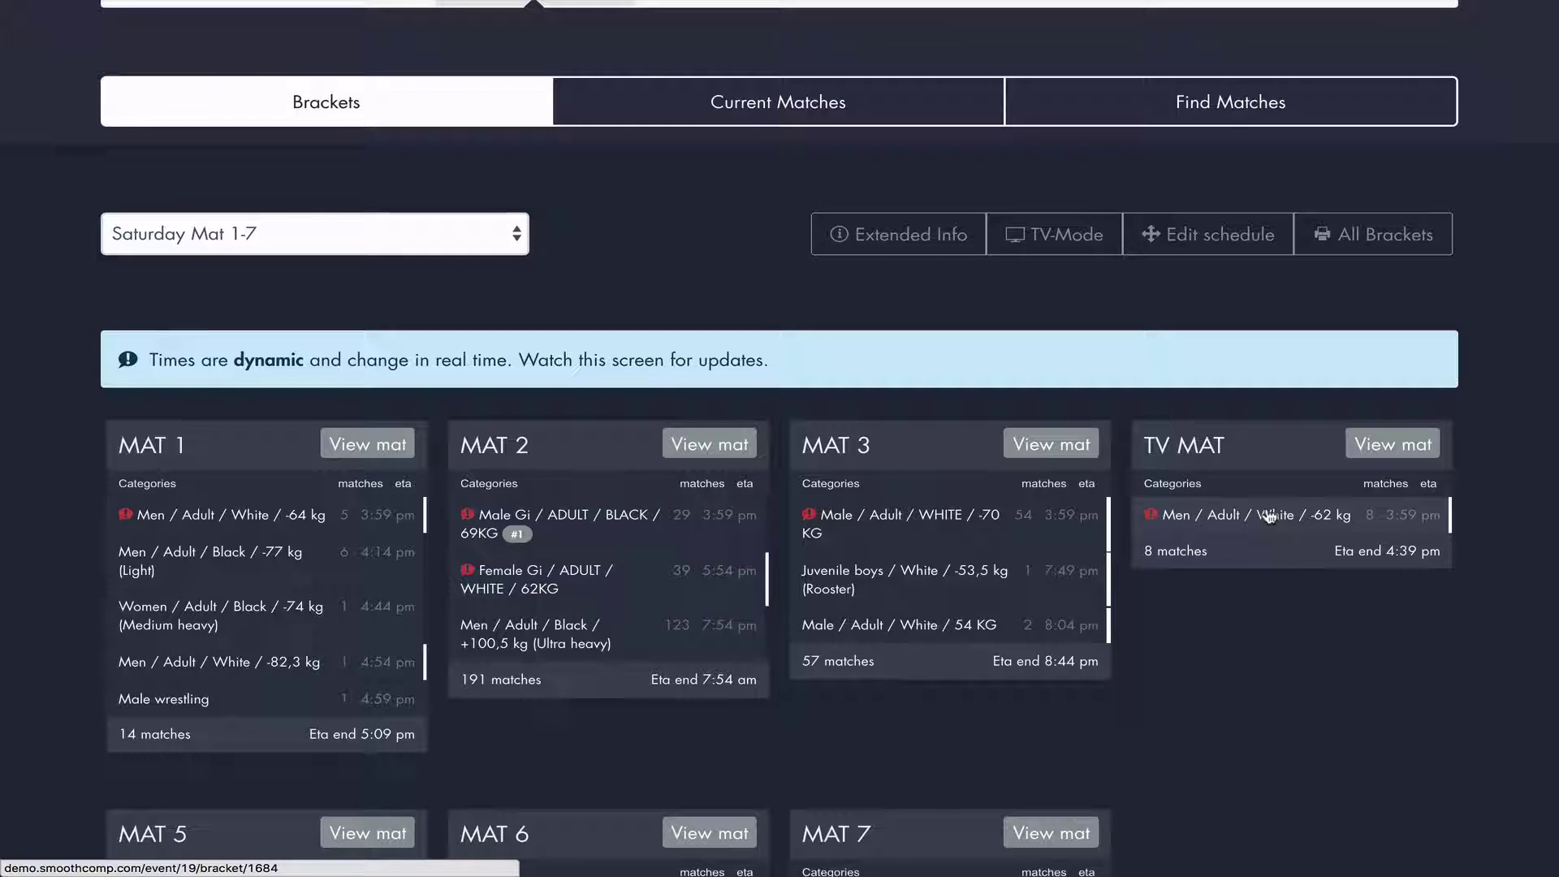
Move the upper half of the Male Gi Black 69KG bracket's matches into a new TV MAT block.
{"action": "left_click", "coordinate": [575, 521]}
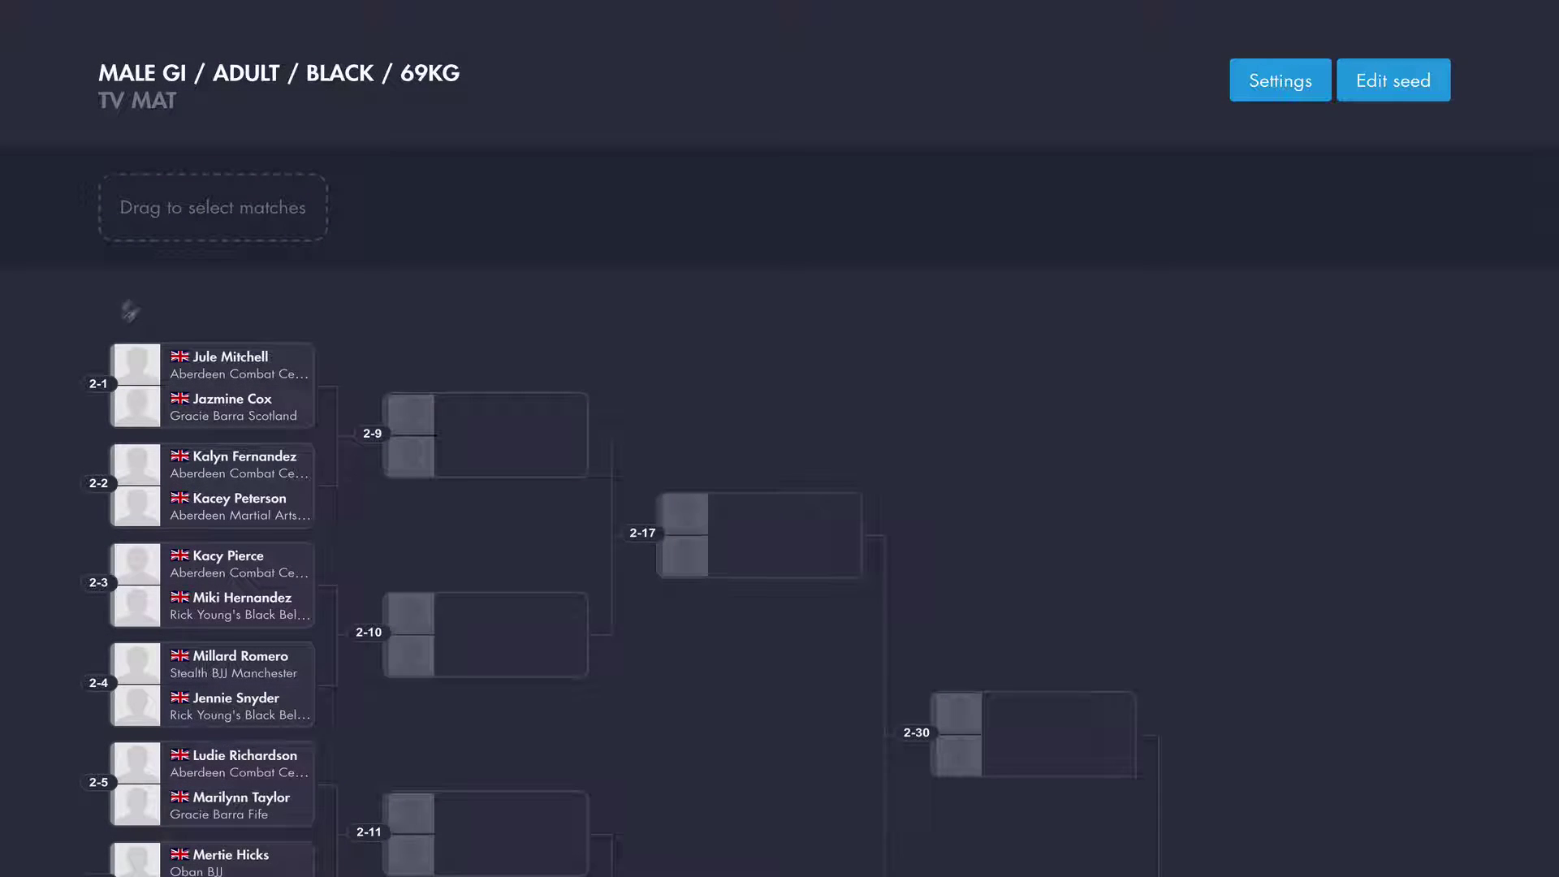
{"action": "left_click_drag", "start_coordinate": [46, 327], "coordinate": [998, 754]}
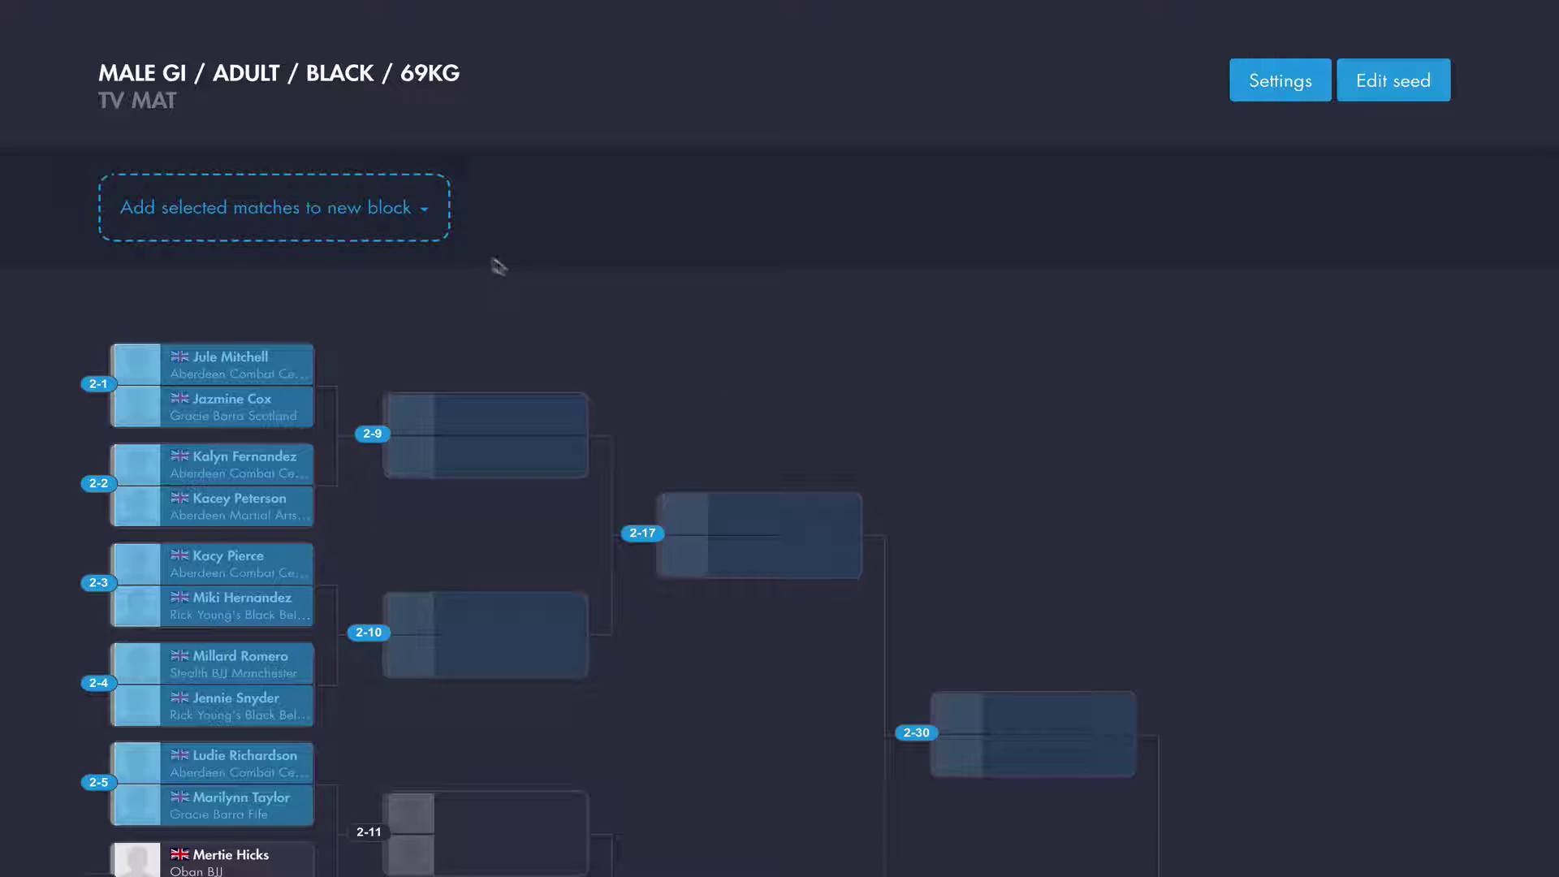
{"action": "left_click", "coordinate": [428, 215]}
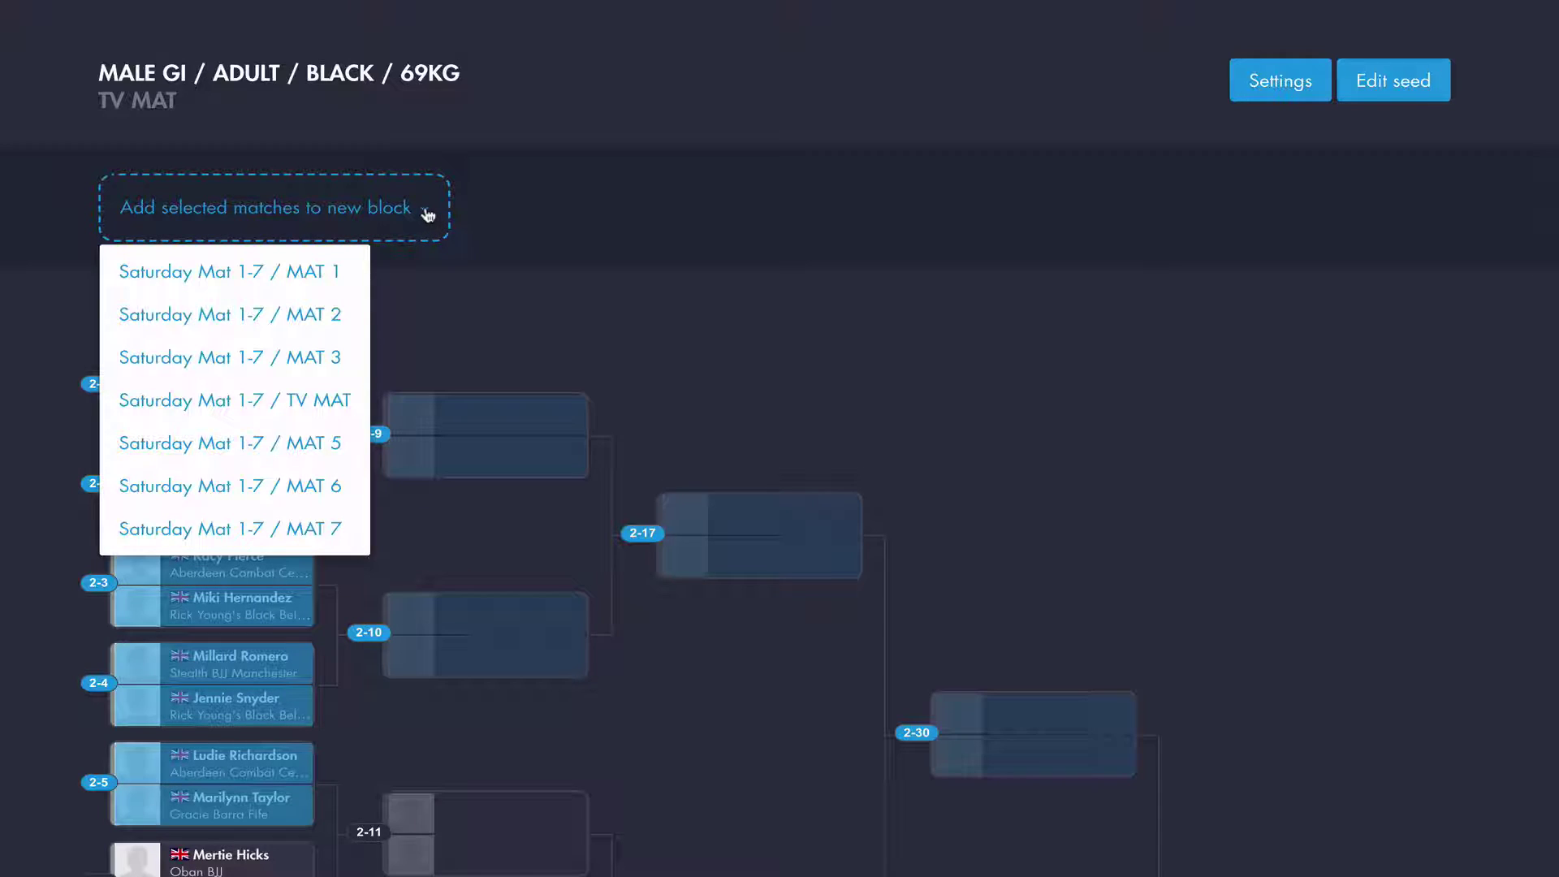
{"action": "left_click", "coordinate": [329, 406]}
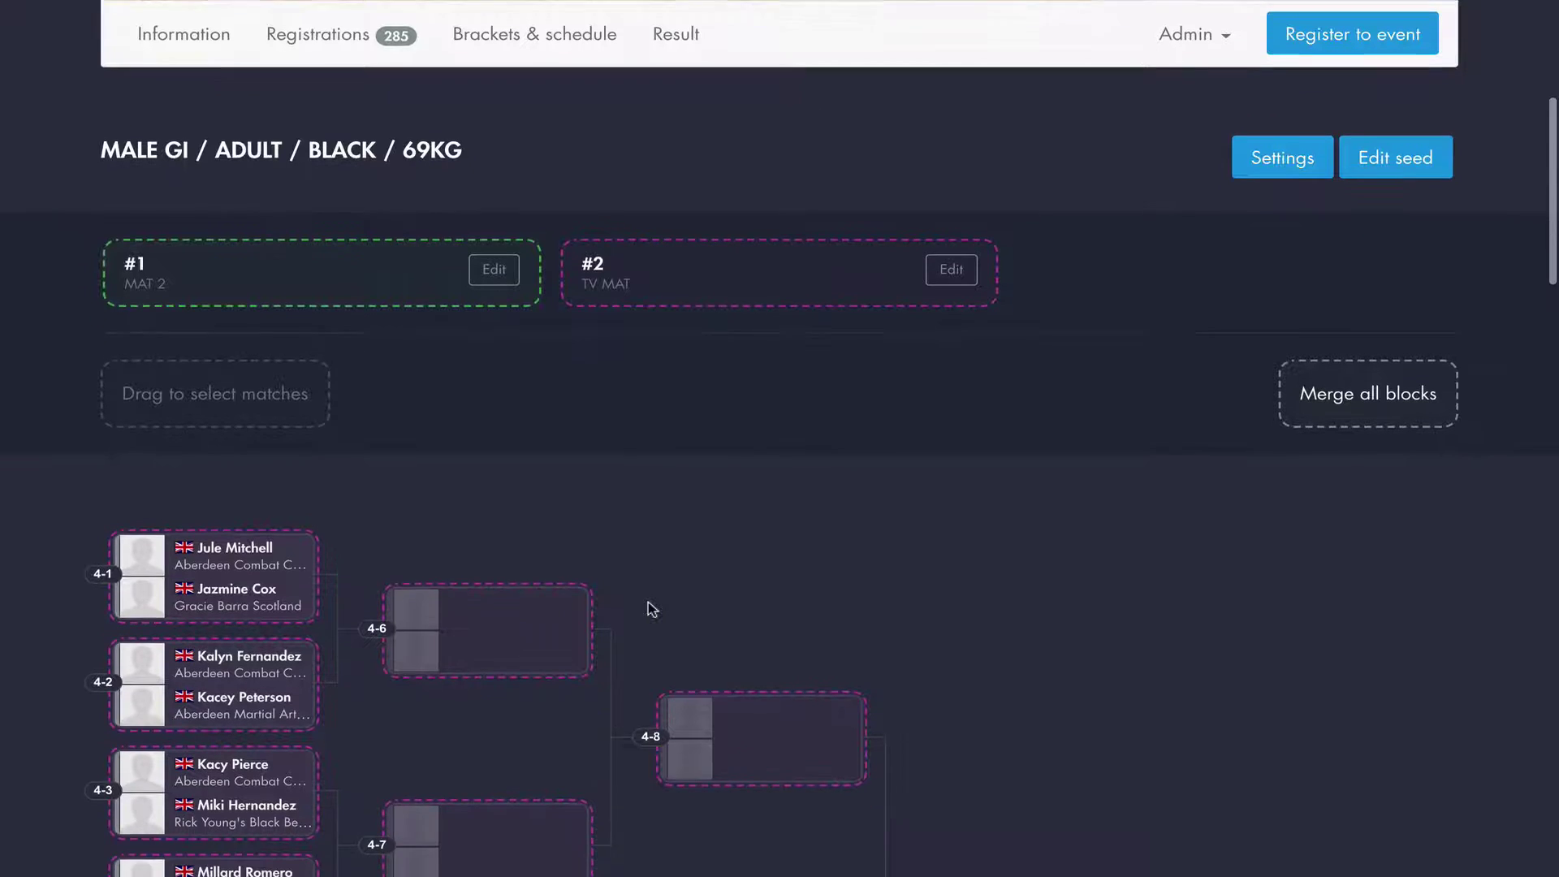
{"action": "scroll", "coordinate": [826, 498], "scroll_direction": "down", "scroll_amount": 1}
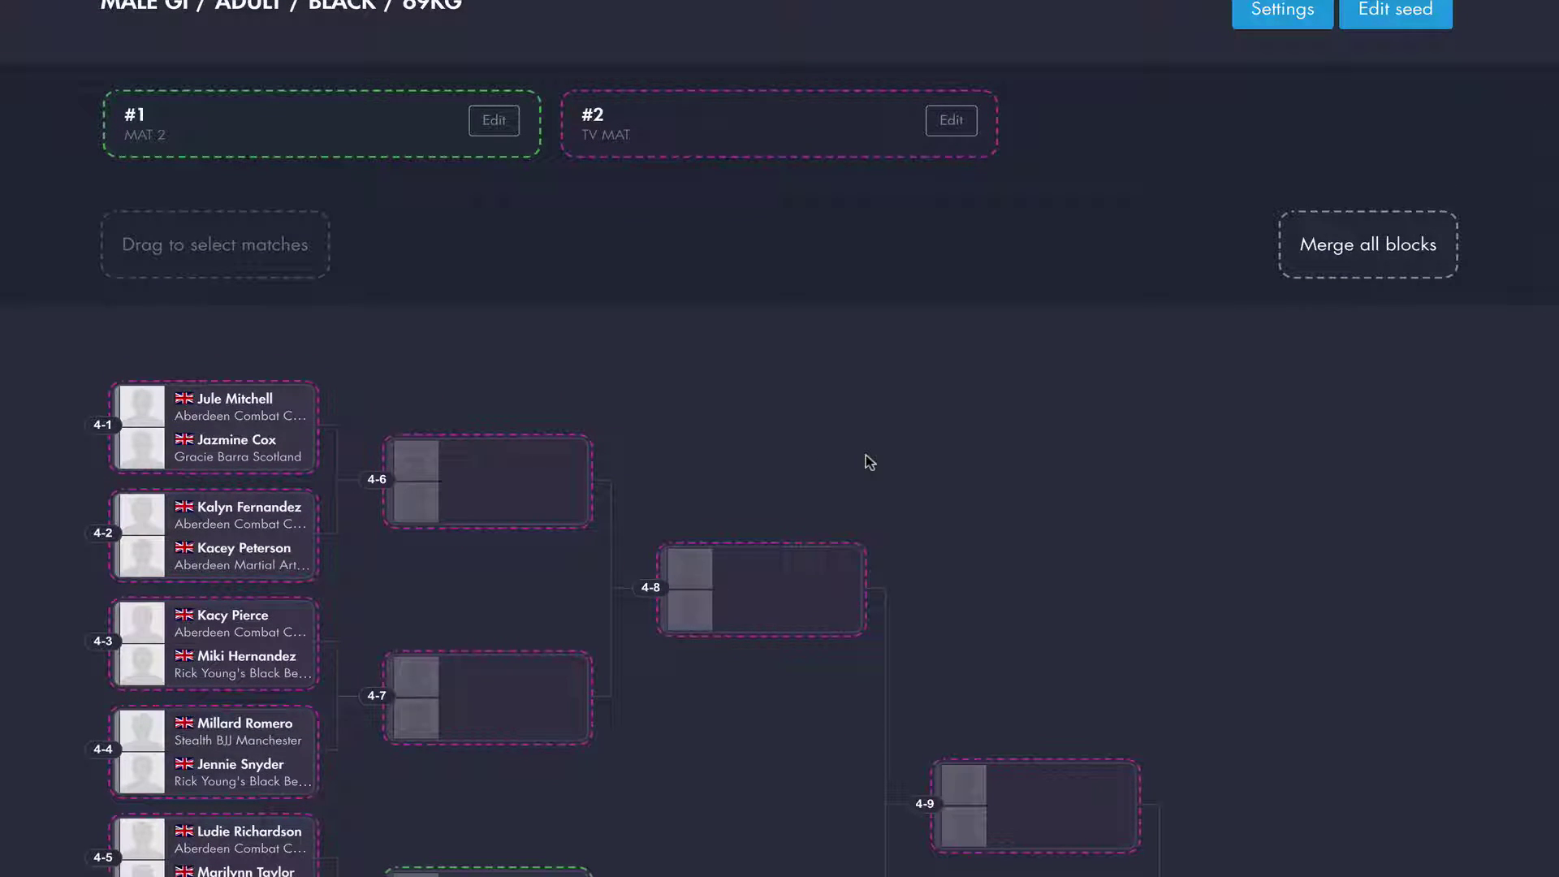
{"action": "scroll", "coordinate": [869, 461], "scroll_direction": "down", "scroll_amount": 5}
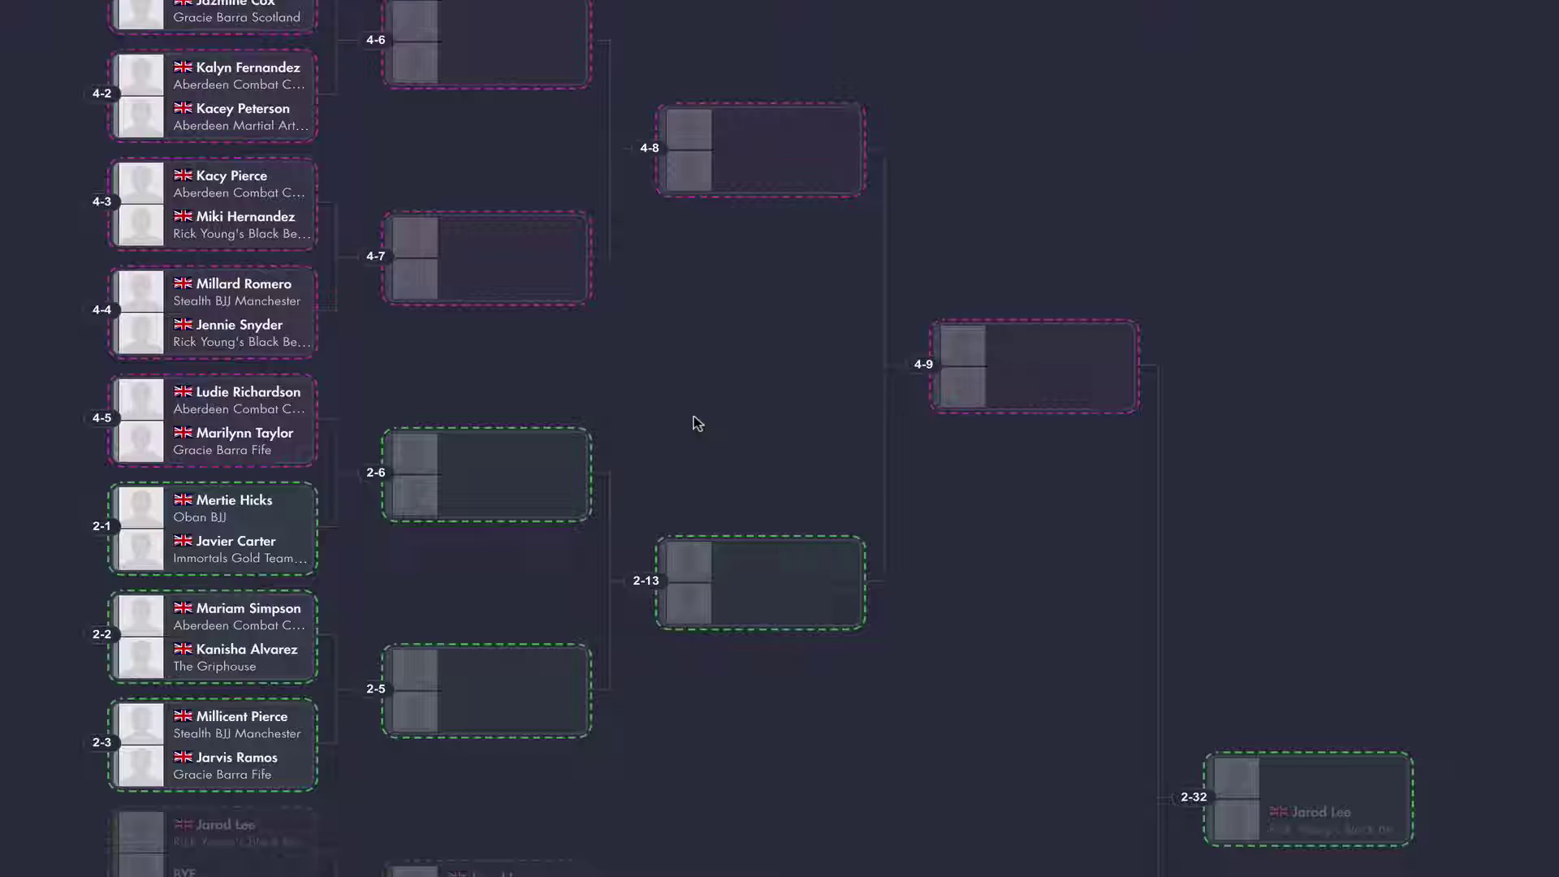
{"action": "scroll", "coordinate": [693, 416], "scroll_direction": "up", "scroll_amount": 4}
{"action": "scroll", "coordinate": [726, 331], "scroll_direction": "up", "scroll_amount": 1}
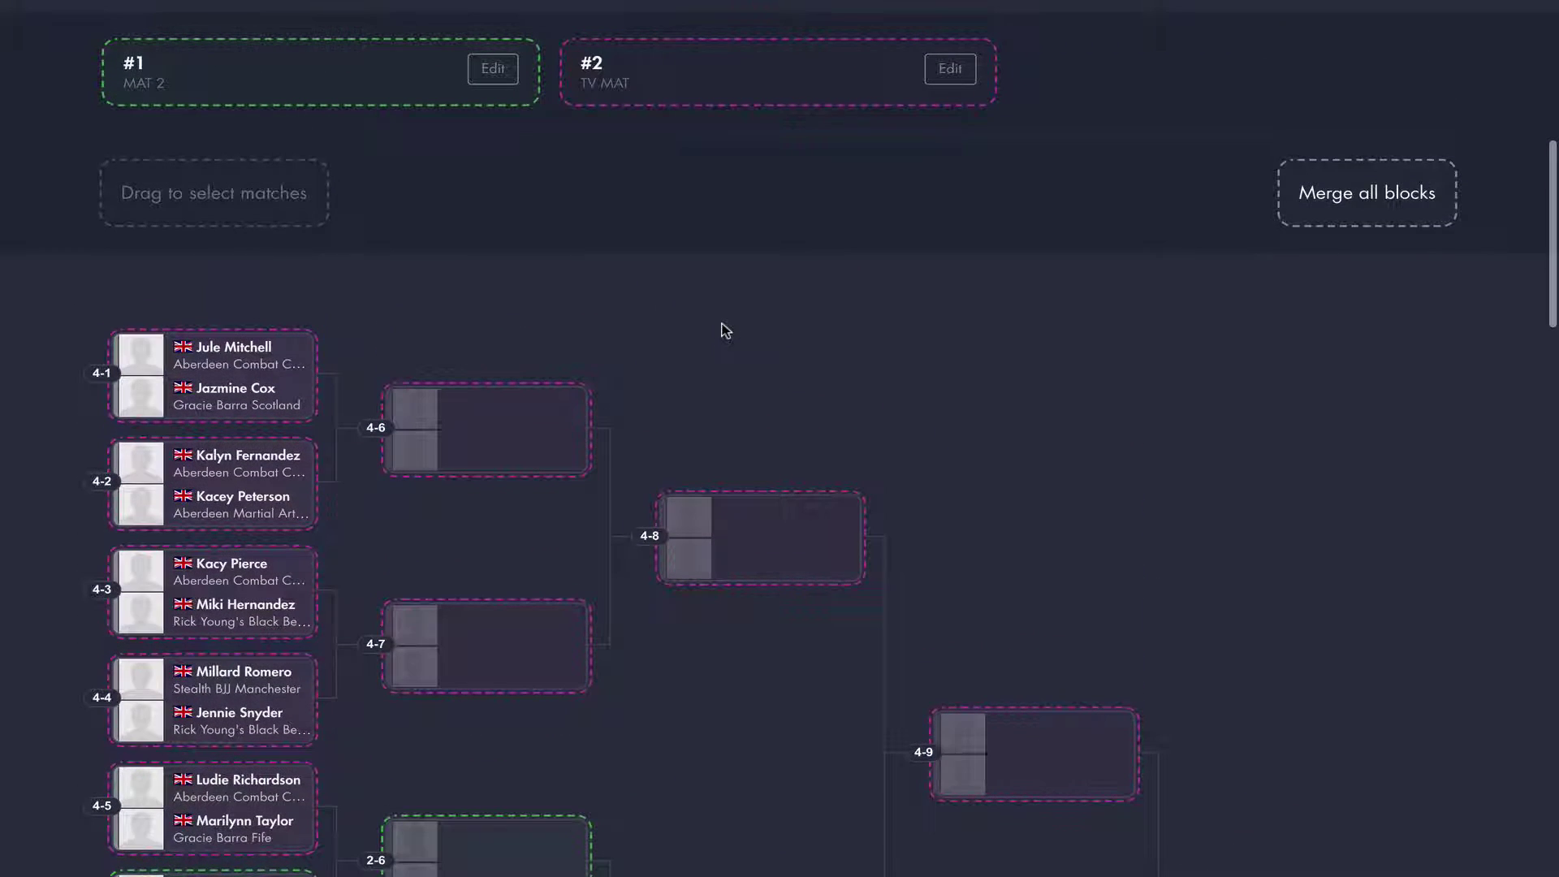
{"action": "scroll", "coordinate": [725, 331], "scroll_direction": "up", "scroll_amount": 1}
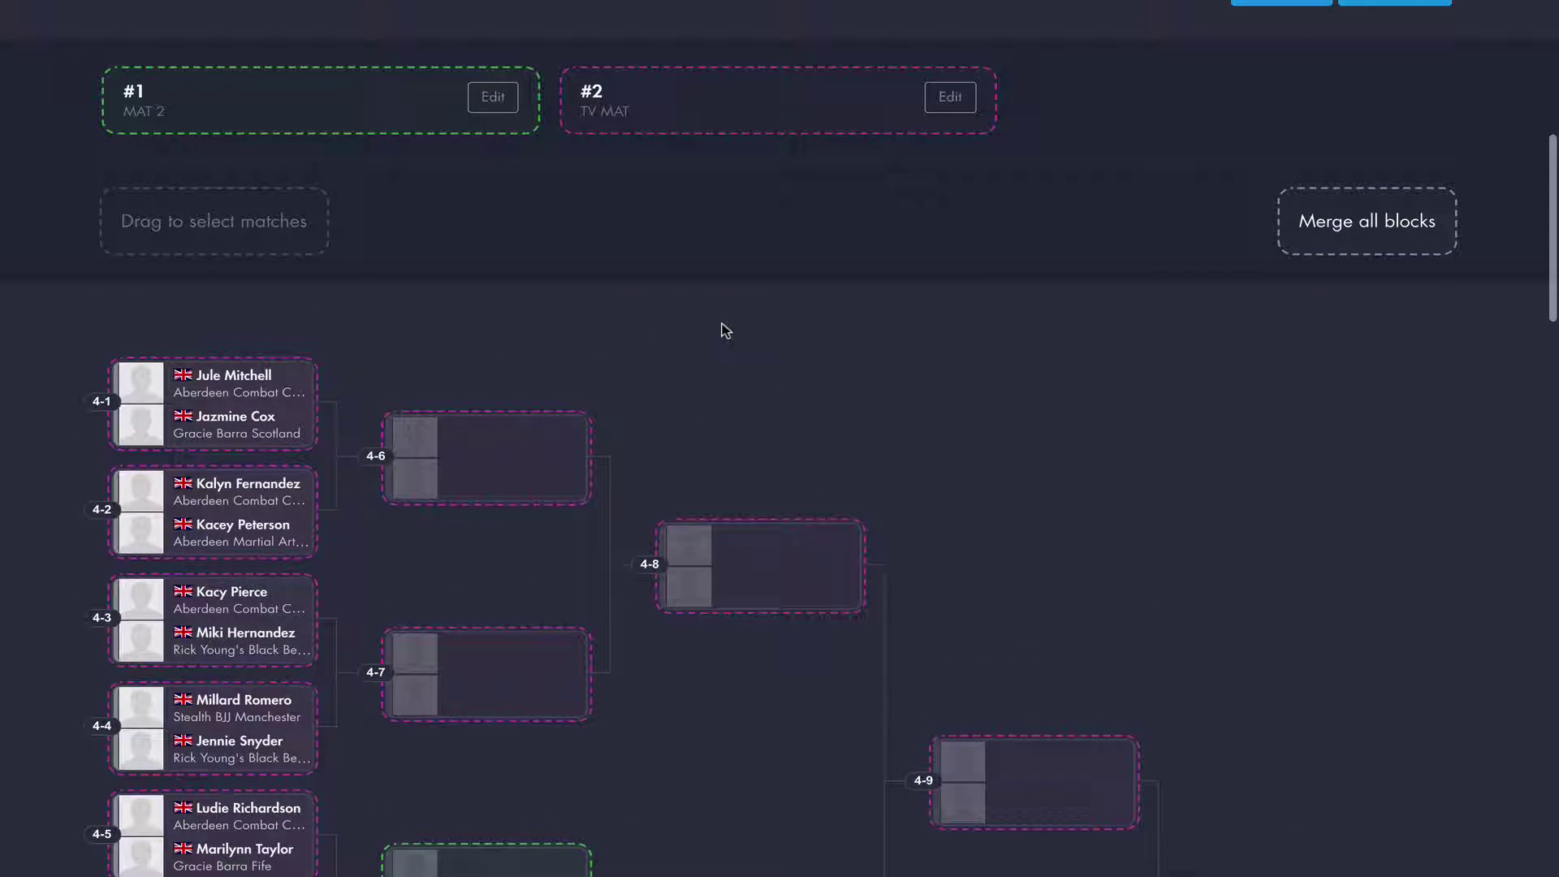
{"action": "scroll", "coordinate": [725, 331], "scroll_direction": "up", "scroll_amount": 3}
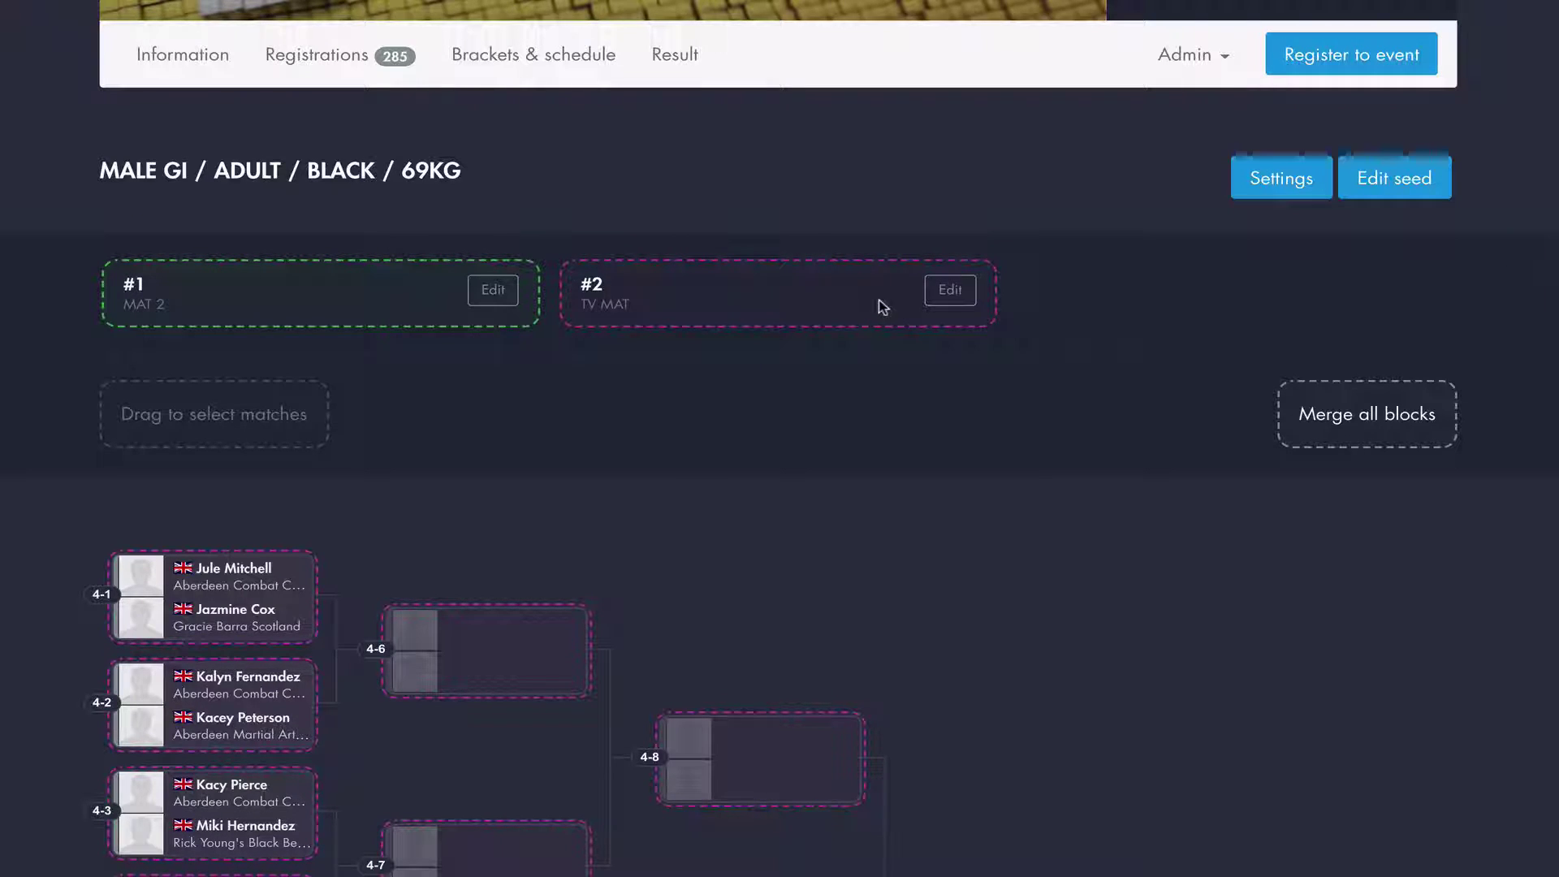
Relabel block #2 (TV MAT) as 'Upper half of Black 69kg' and save it.
{"action": "left_click", "coordinate": [950, 290]}
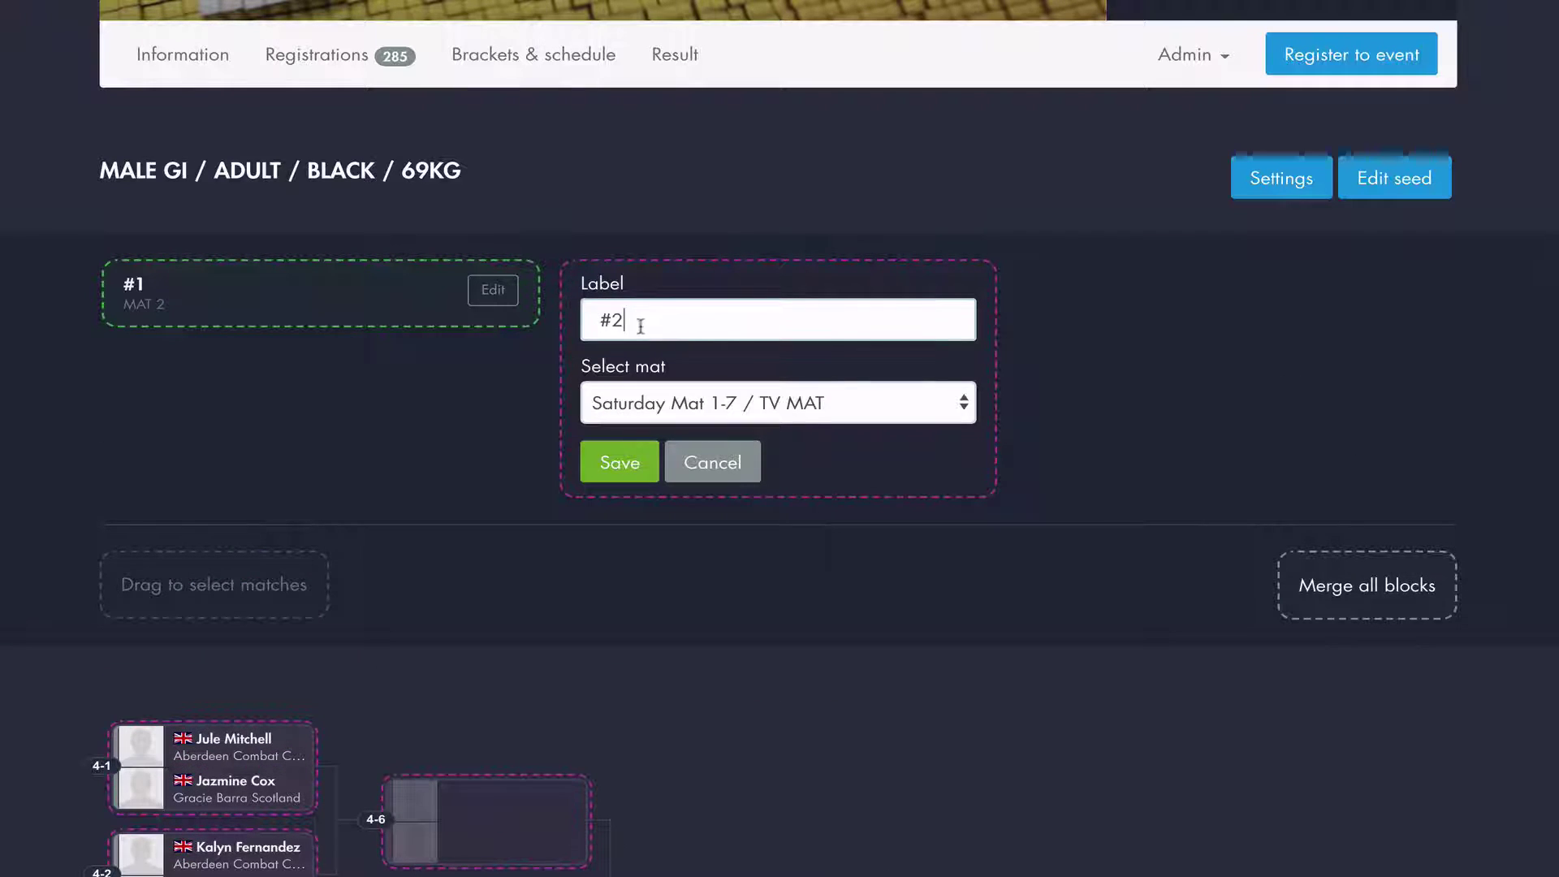
{"action": "left_click_drag", "start_coordinate": [633, 323], "coordinate": [589, 327]}
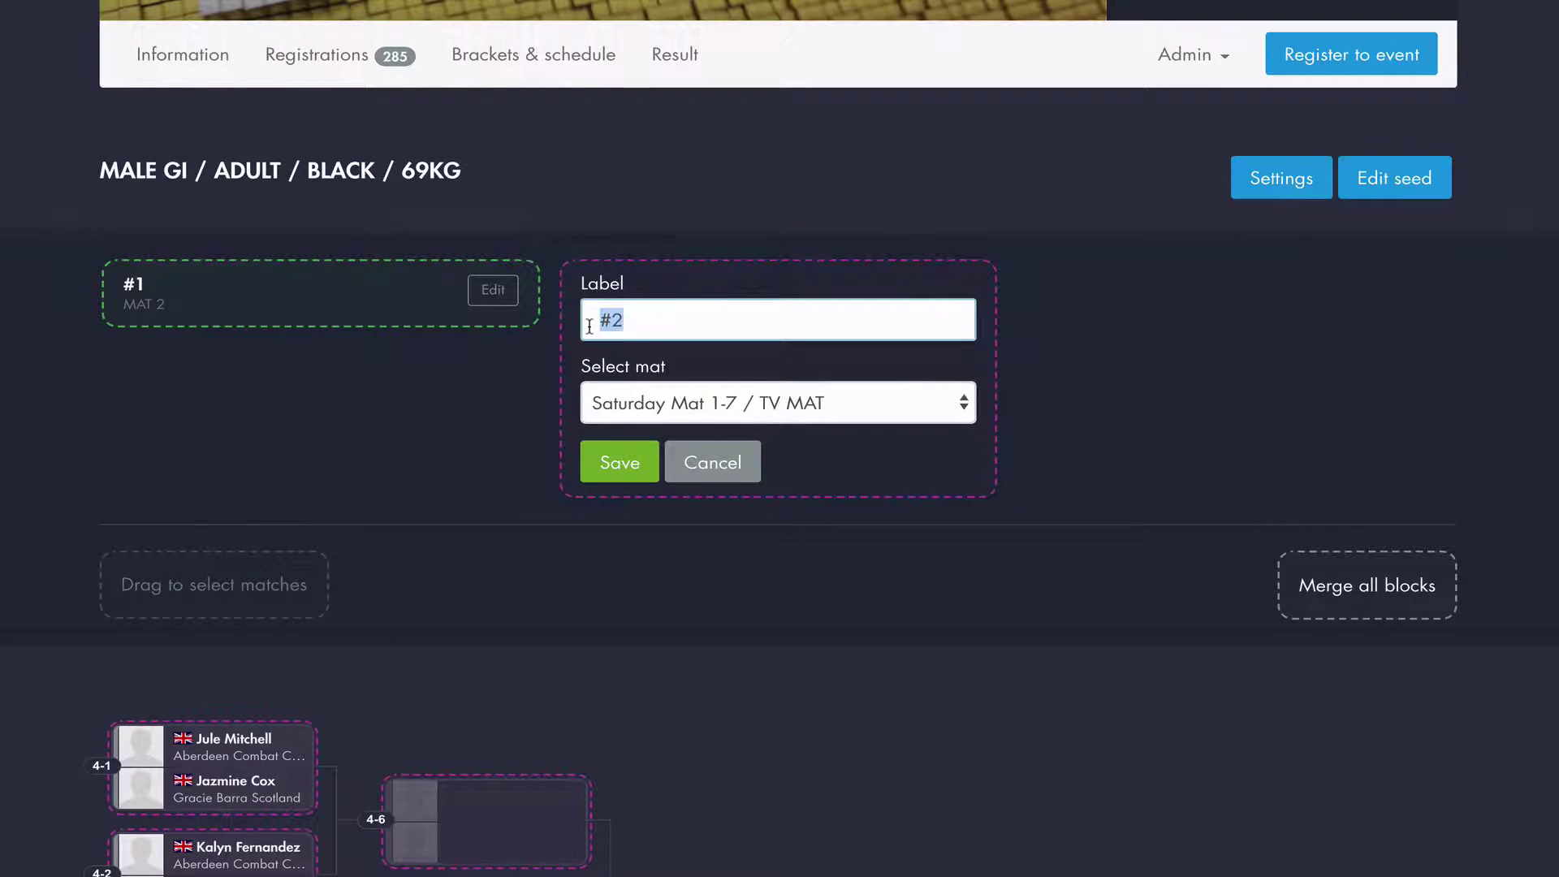
{"action": "type", "text": "Upper"}
{"action": "key", "text": "Down"}
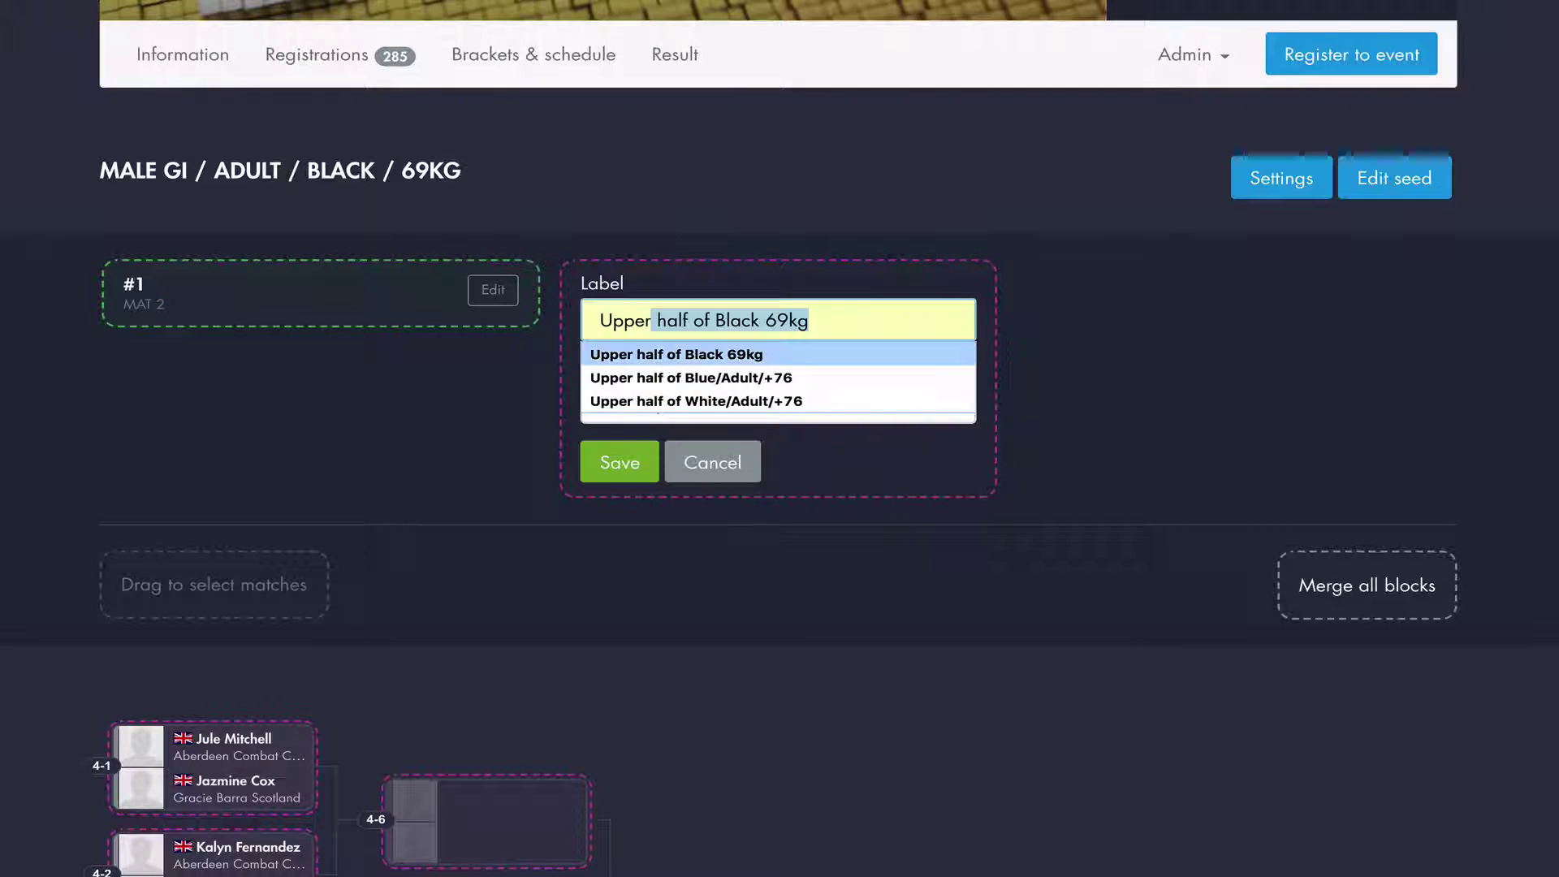
{"action": "key", "text": "Return"}
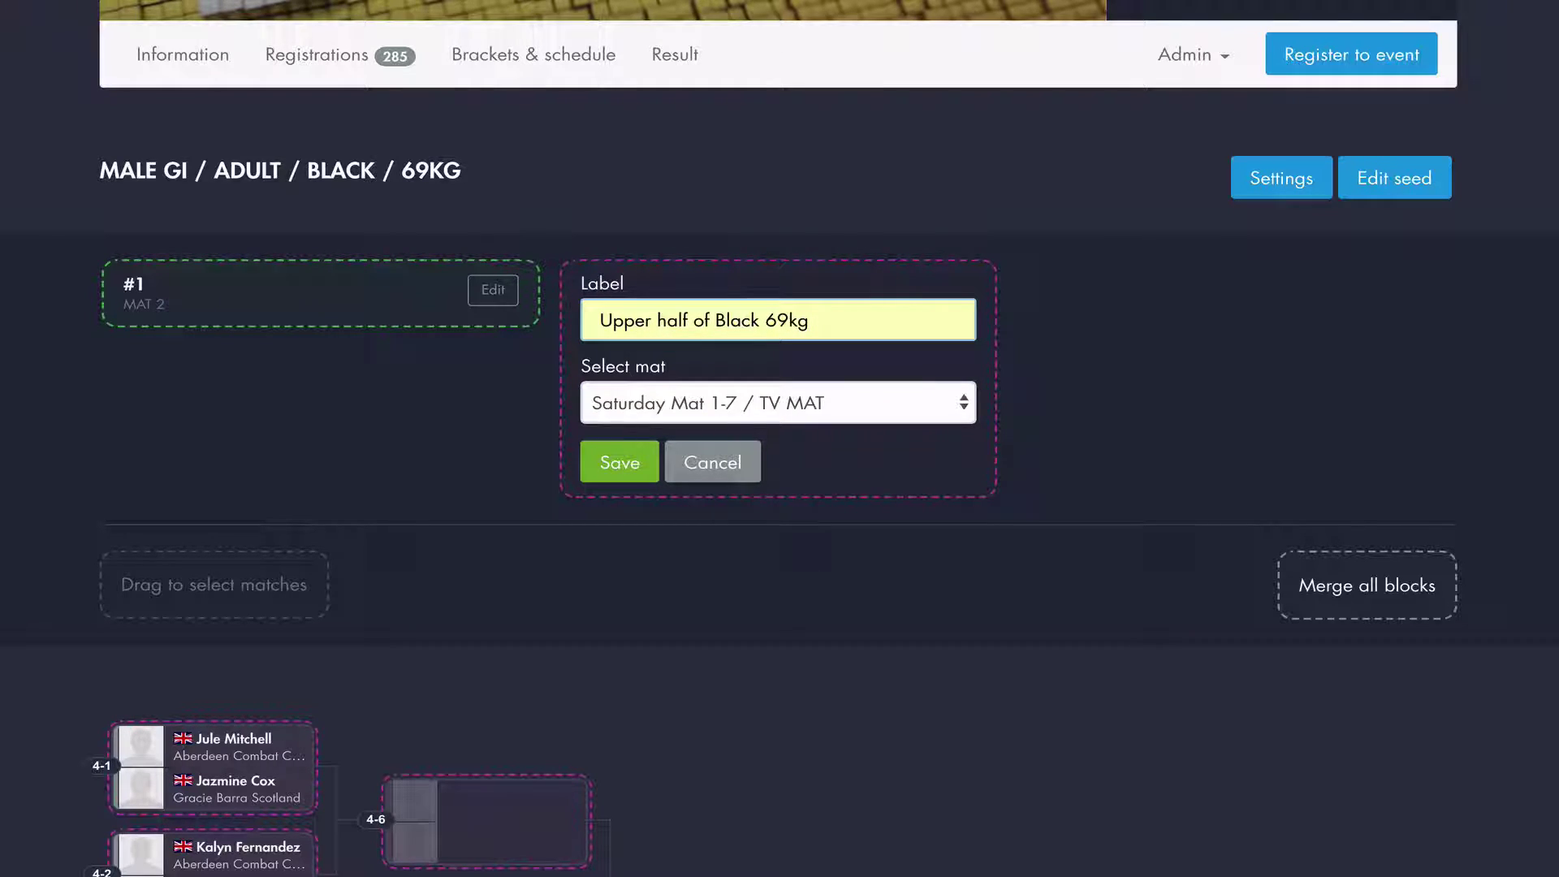
{"action": "left_click", "coordinate": [618, 465]}
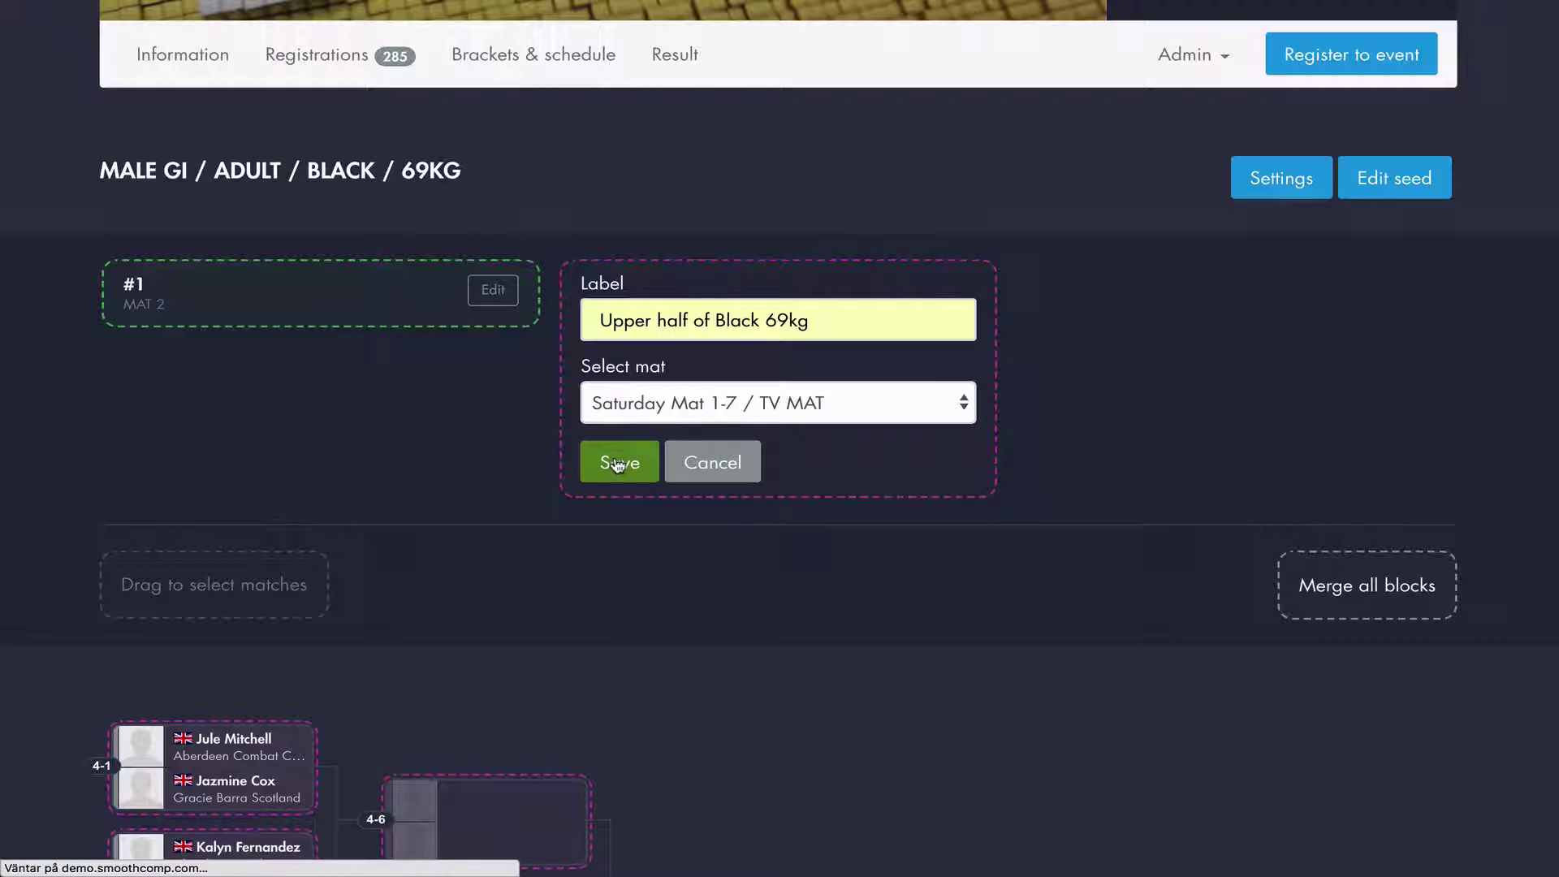
{"action": "scroll", "coordinate": [618, 464], "scroll_direction": "down", "scroll_amount": 4}
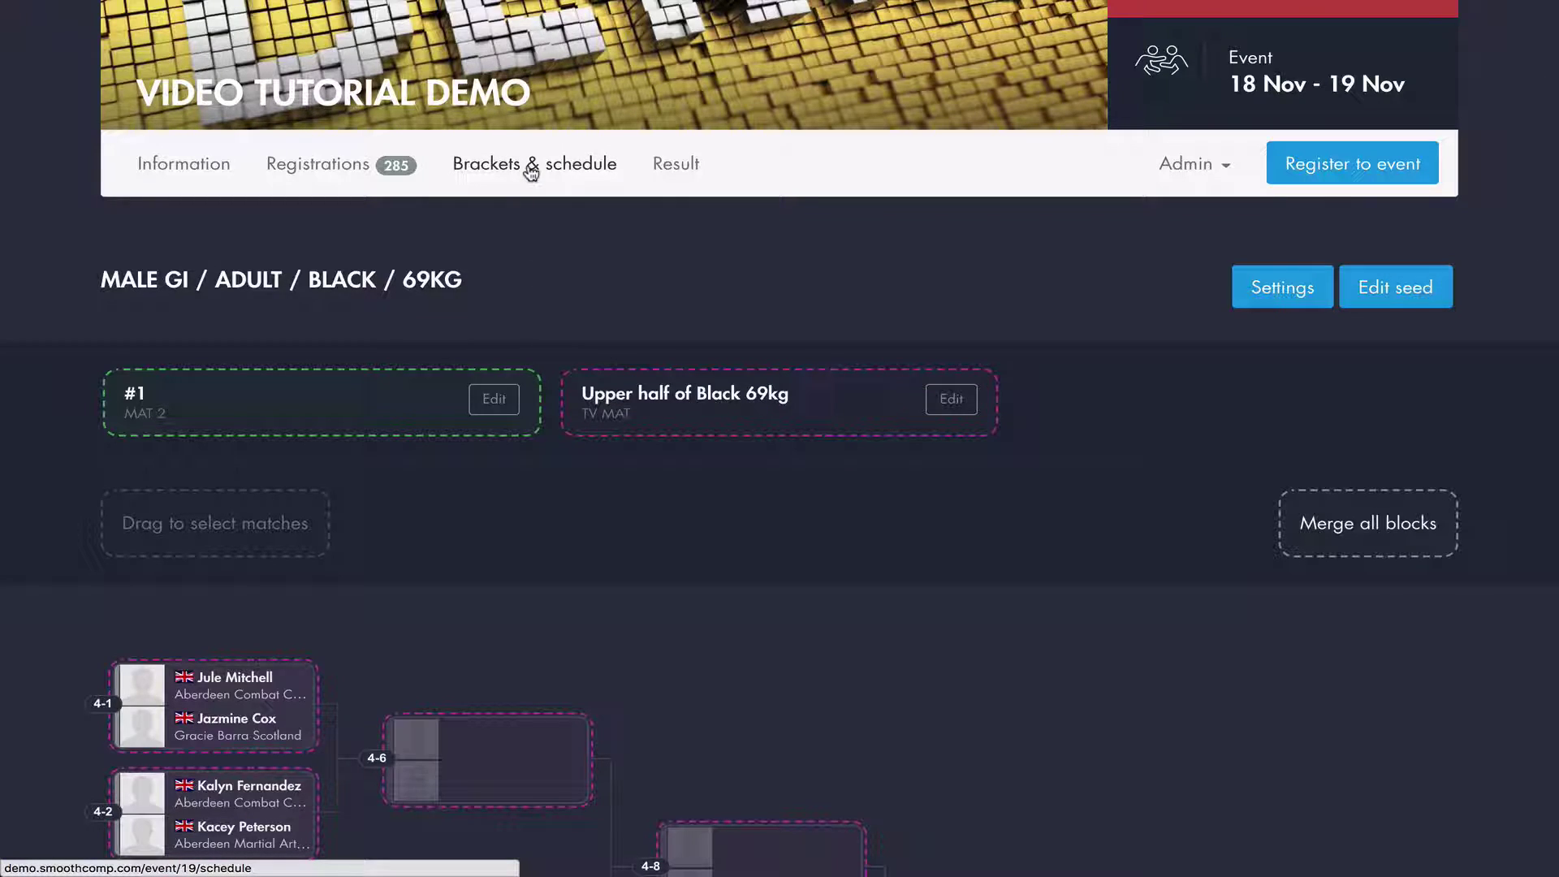
Go back to Brackets & schedule and scroll to TV MAT's 'Upper half of Black 69kg' matches.
{"action": "left_click", "coordinate": [531, 171]}
{"action": "scroll", "coordinate": [682, 392], "scroll_direction": "down", "scroll_amount": 7}
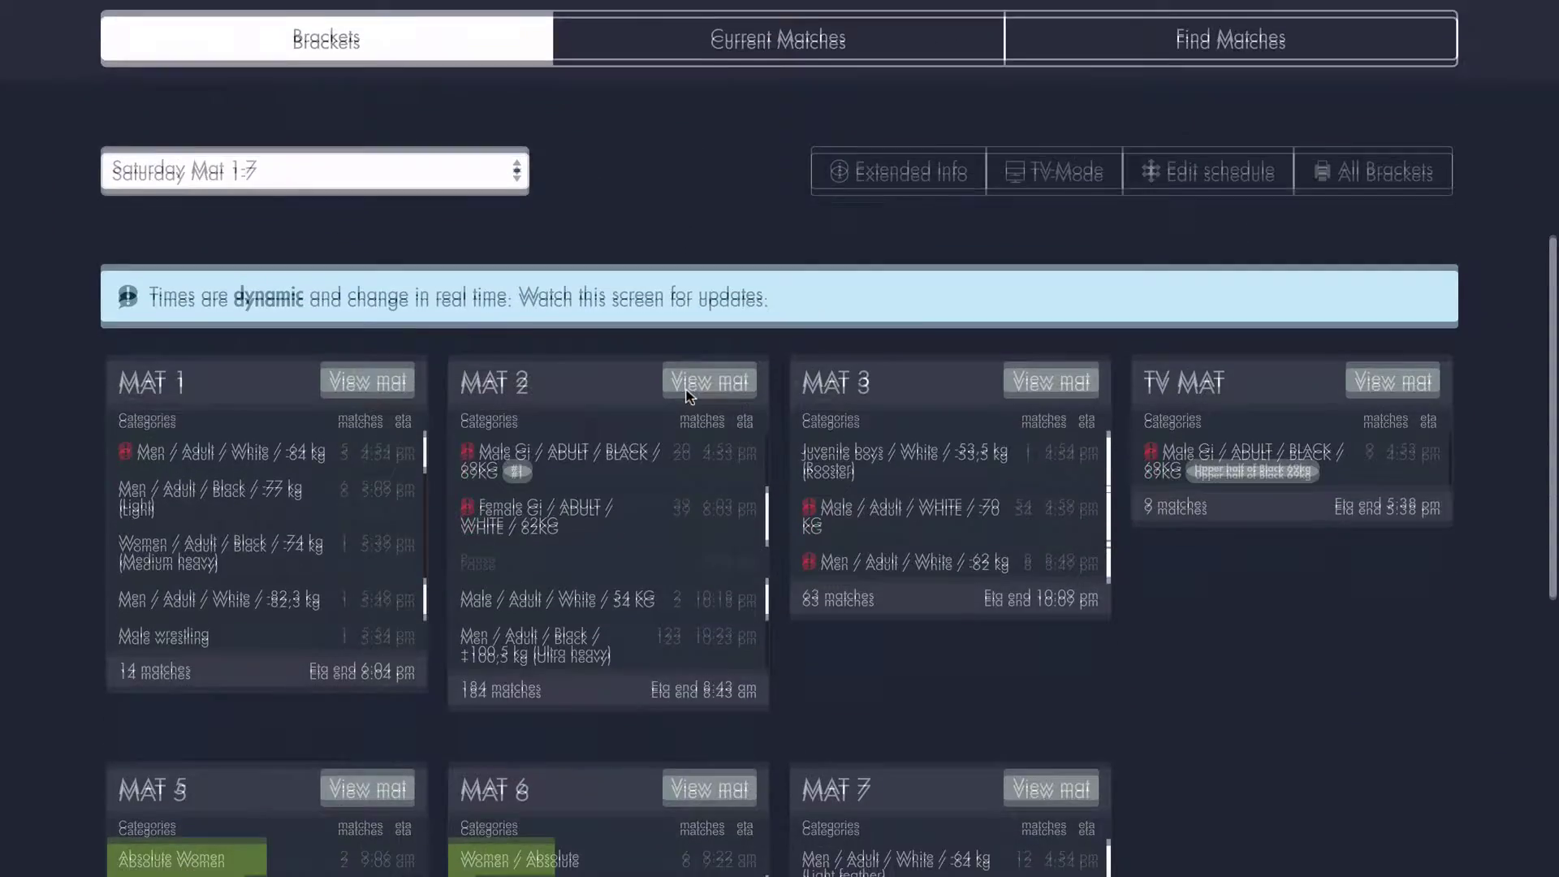
{"action": "scroll", "coordinate": [688, 396], "scroll_direction": "down", "scroll_amount": 1}
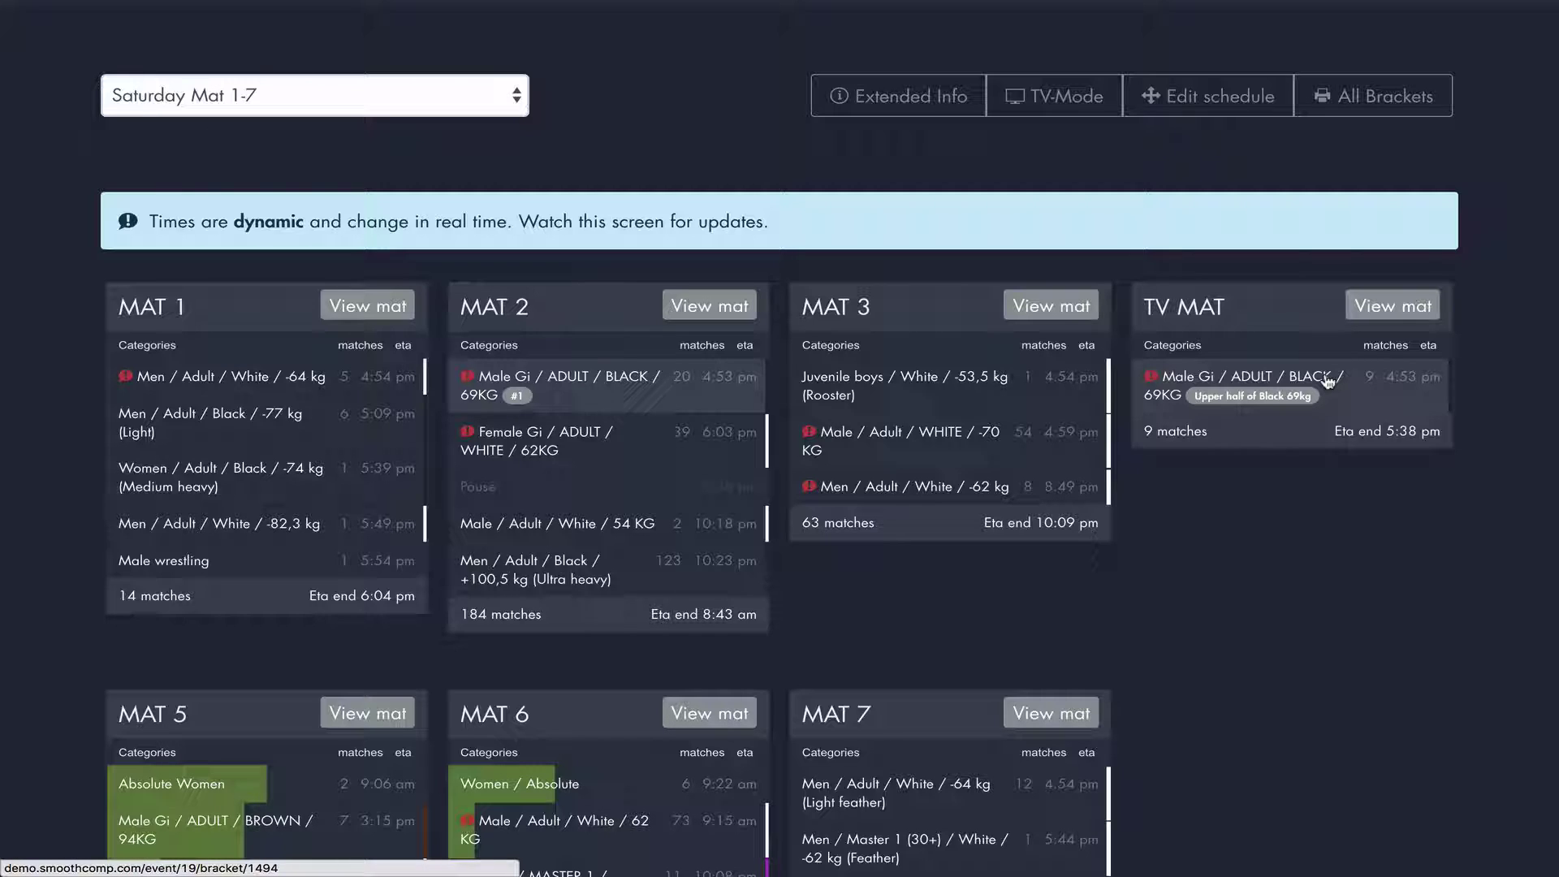
{"action": "scroll", "coordinate": [1332, 406], "scroll_direction": "up", "scroll_amount": 1}
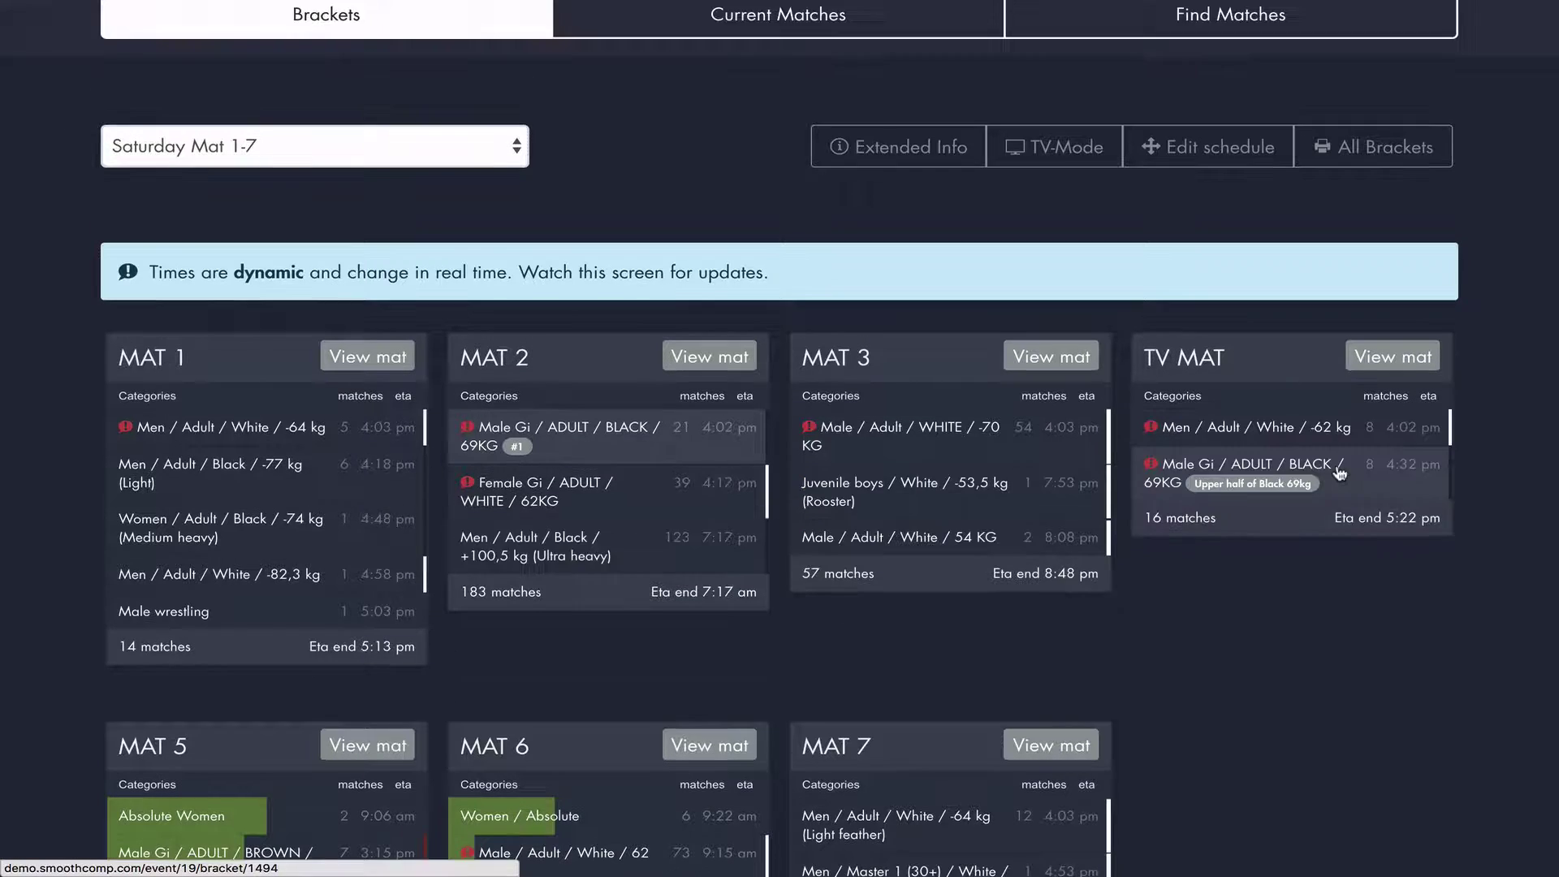
Open the Female Gi White 62KG bracket and move final match 2-91 to a new TV MAT block.
{"action": "left_click", "coordinate": [530, 488]}
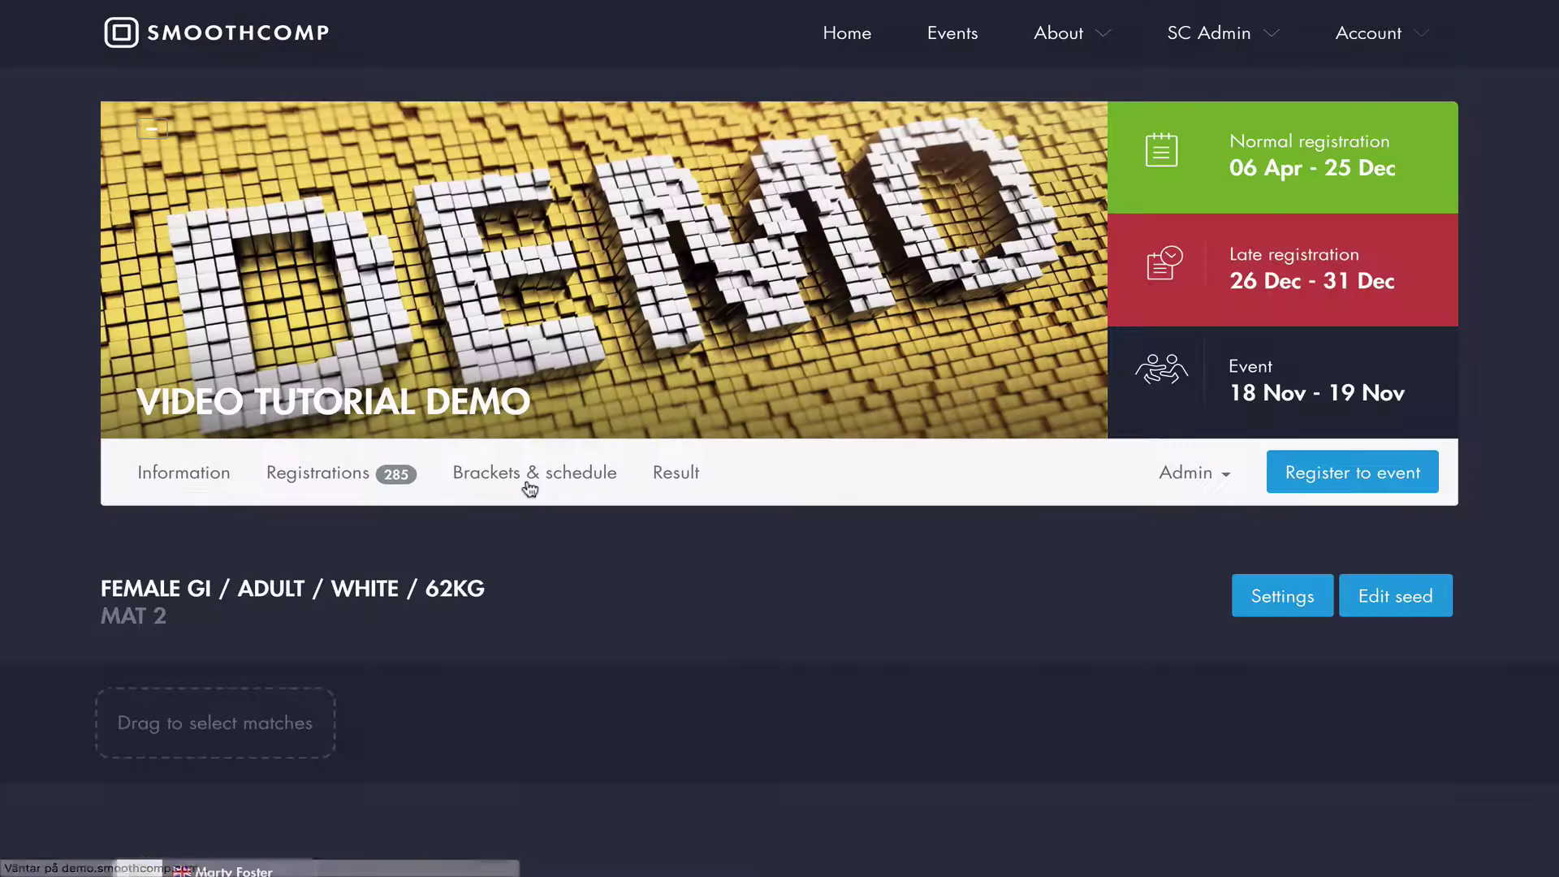
{"action": "scroll", "coordinate": [526, 487], "scroll_direction": "down", "scroll_amount": 10}
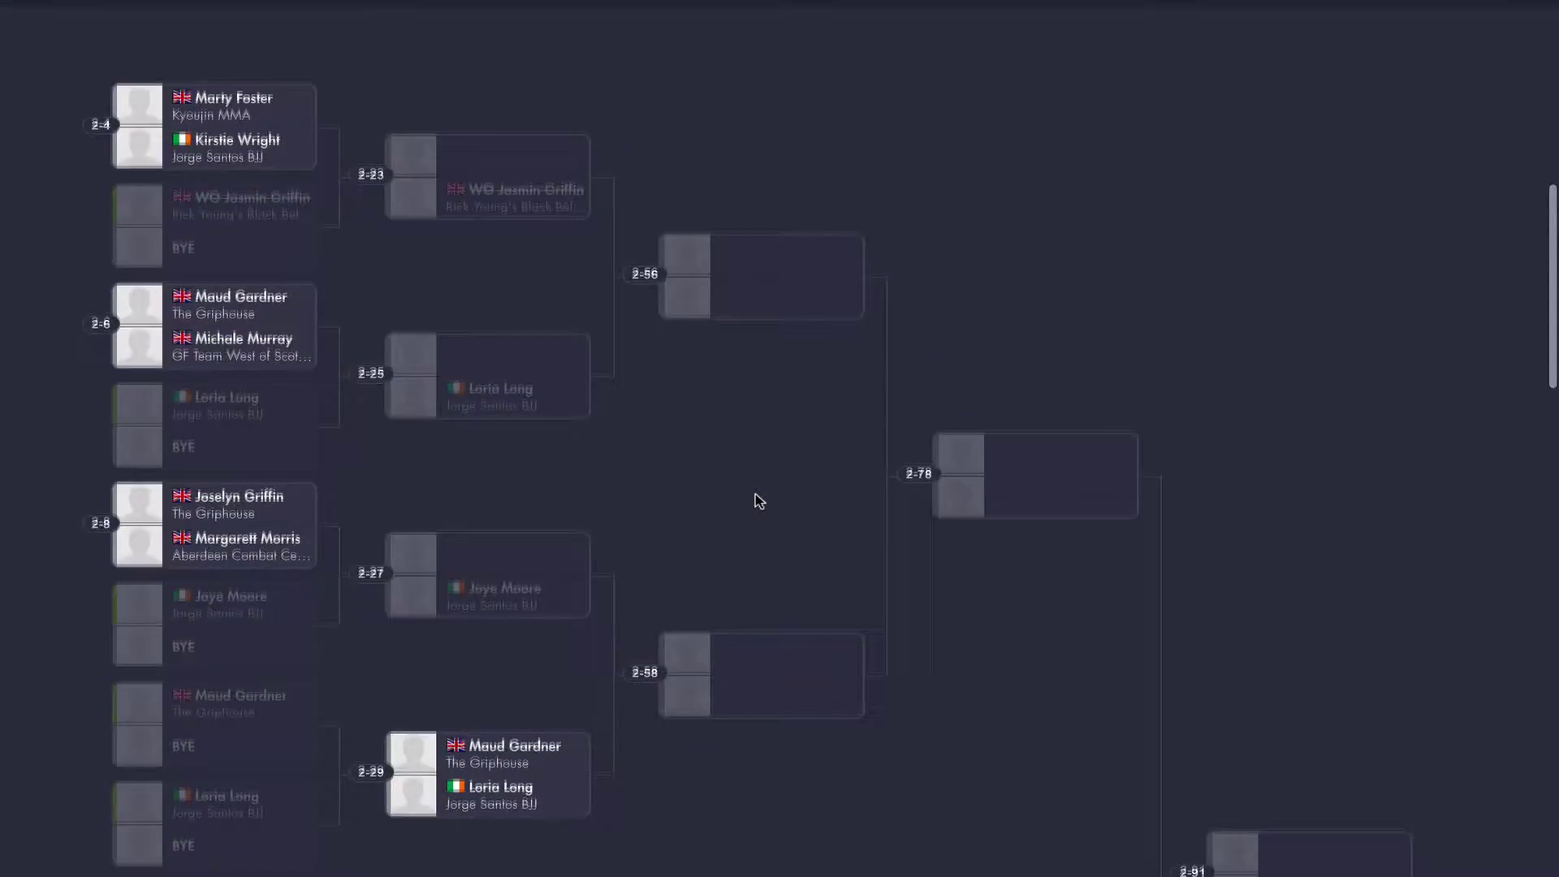
{"action": "scroll", "coordinate": [758, 498], "scroll_direction": "down", "scroll_amount": 3}
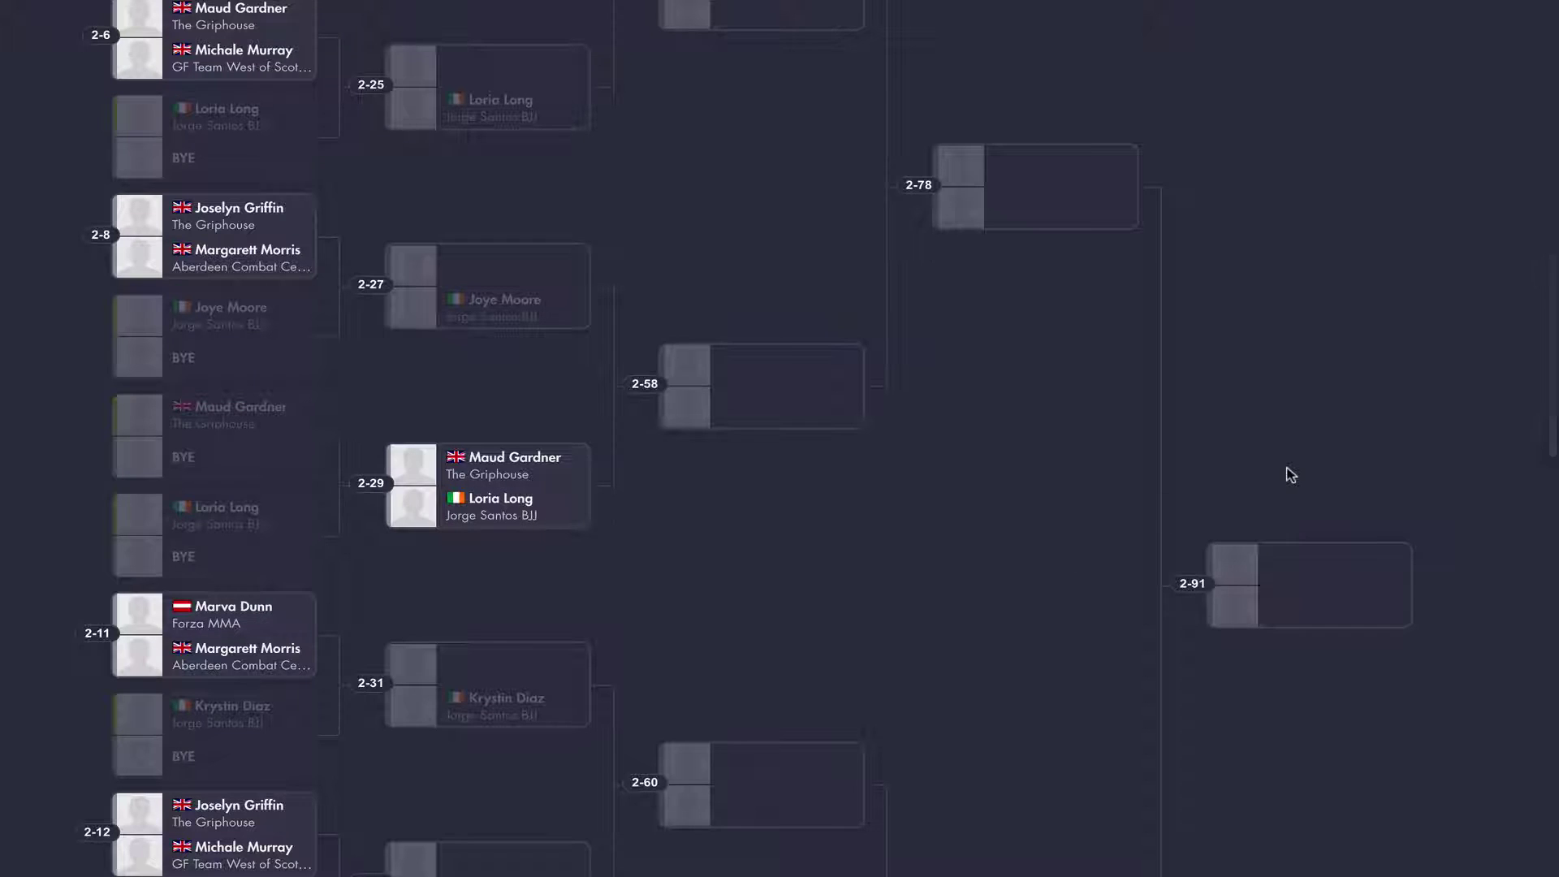
{"action": "left_click", "coordinate": [1312, 584]}
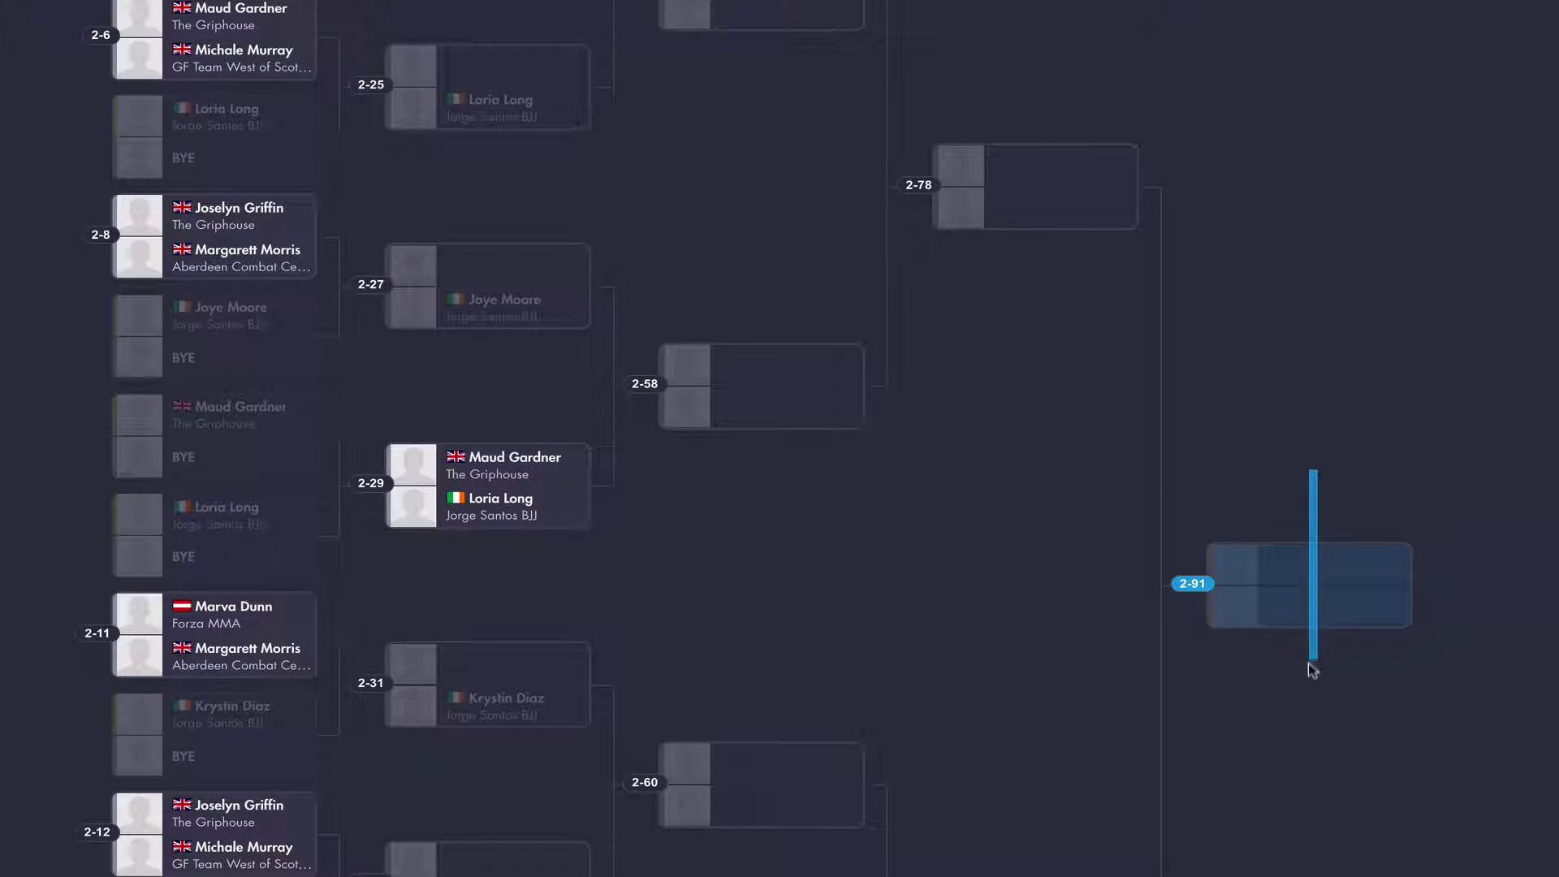
{"action": "scroll", "coordinate": [998, 572], "scroll_direction": "up", "scroll_amount": 7}
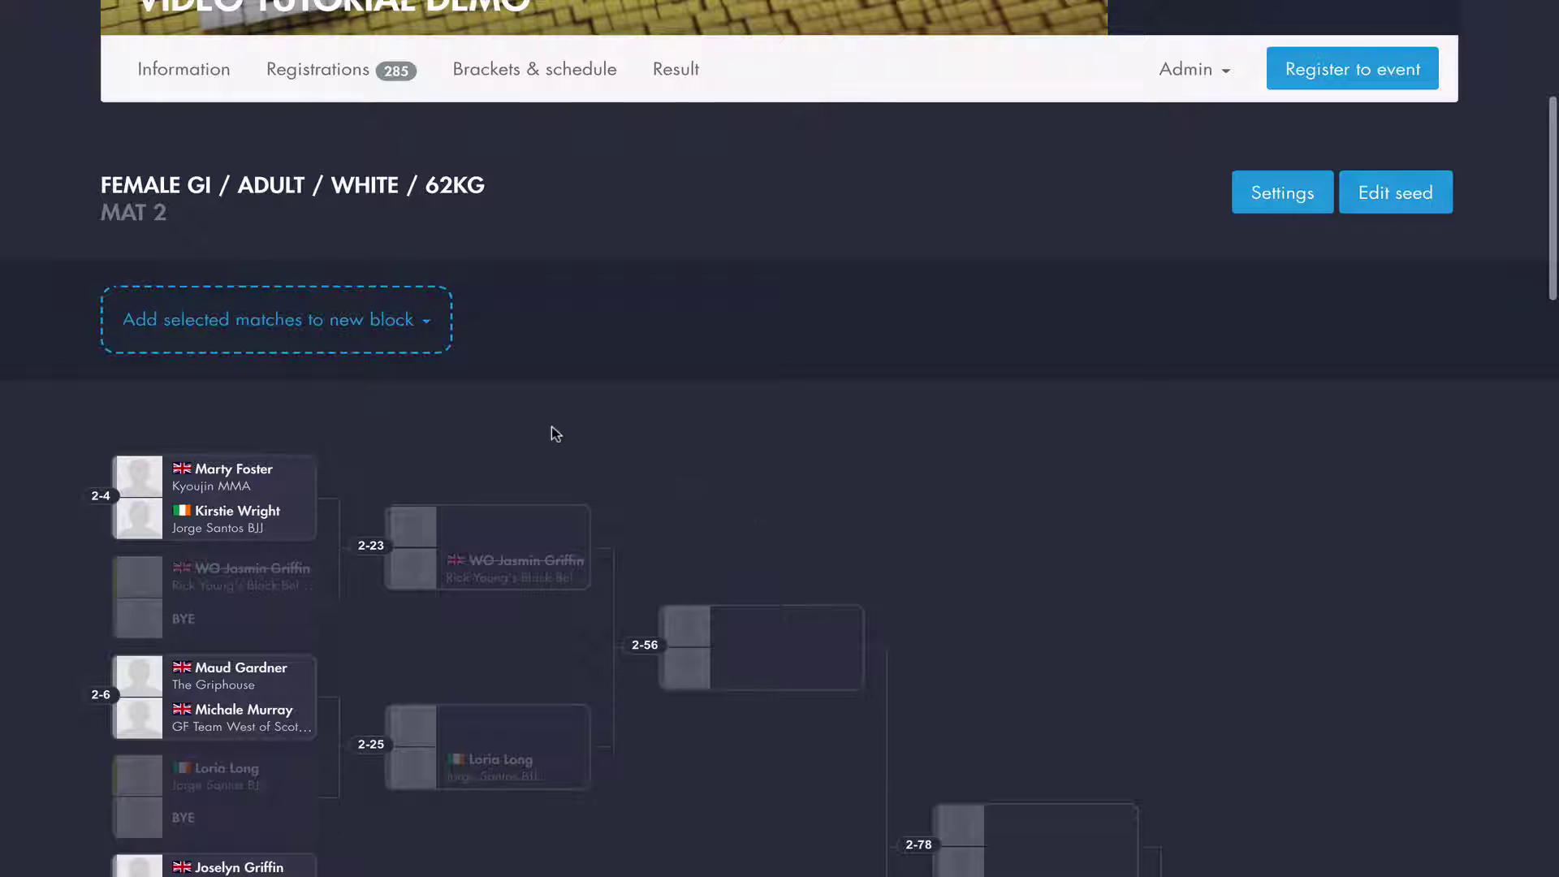
{"action": "left_click", "coordinate": [428, 334]}
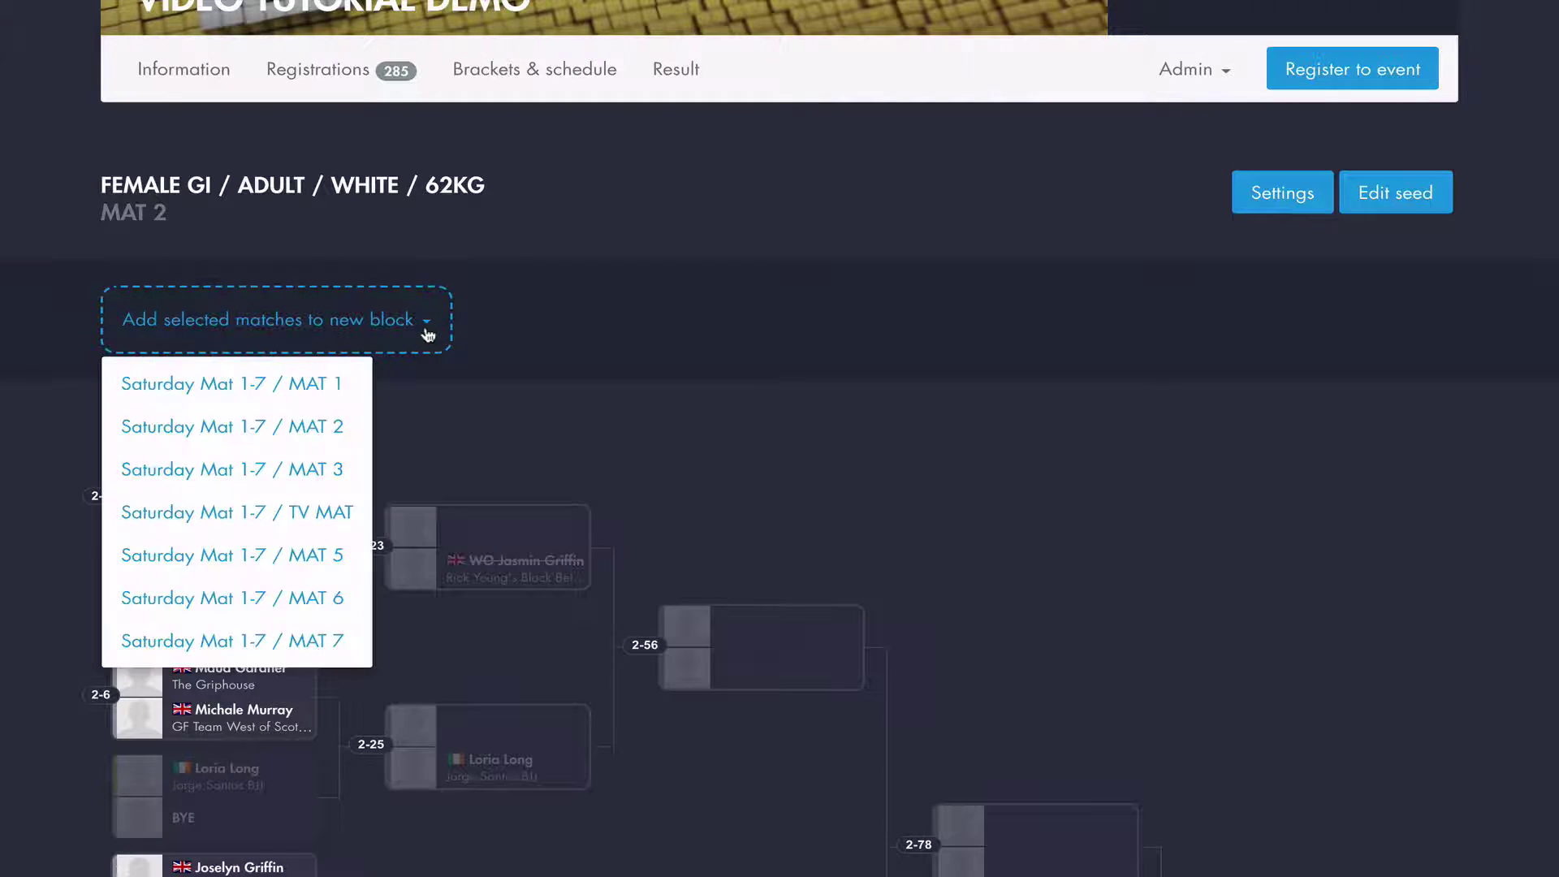
{"action": "left_click", "coordinate": [325, 513]}
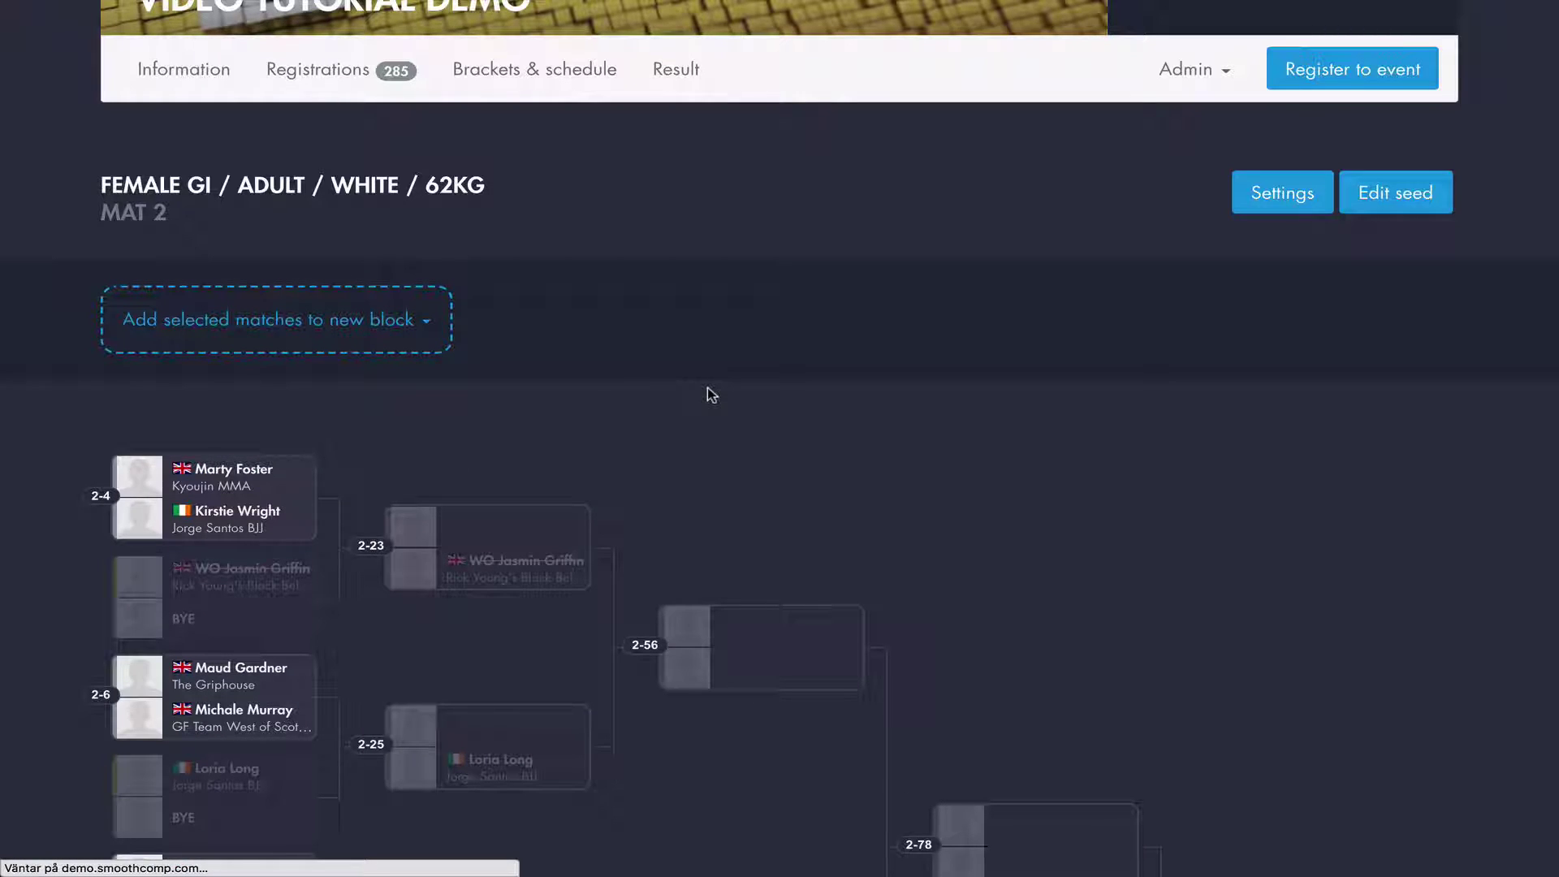
{"action": "scroll", "coordinate": [708, 387], "scroll_direction": "down", "scroll_amount": 5}
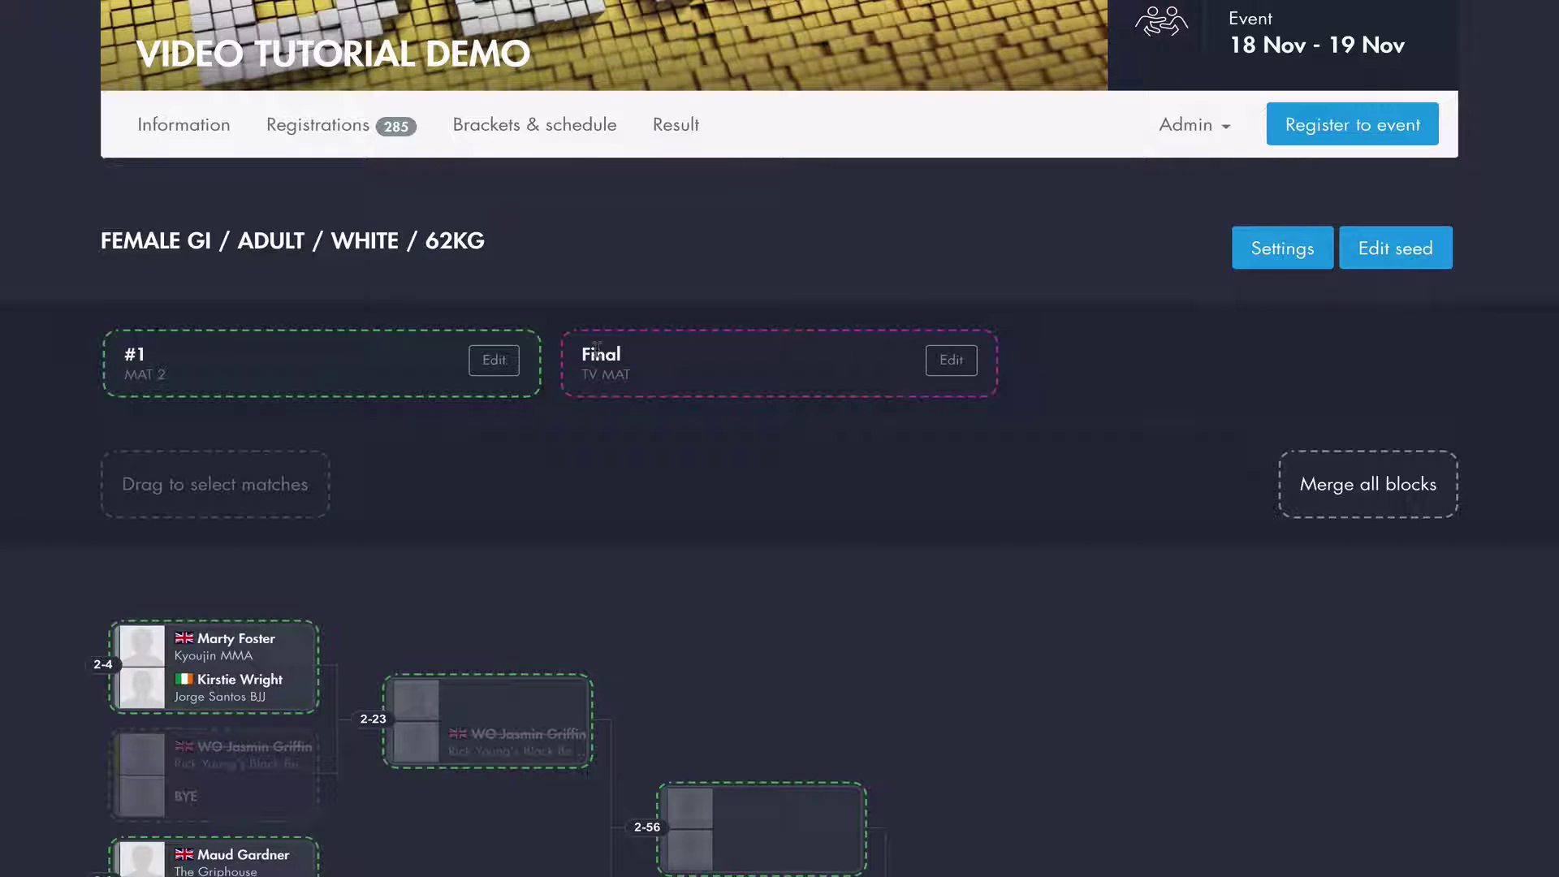
Return to the mat schedule, where TV MAT now shows the 62KG Final and 17 matches.
{"action": "left_click", "coordinate": [532, 130]}
{"action": "scroll", "coordinate": [811, 470], "scroll_direction": "down", "scroll_amount": 6}
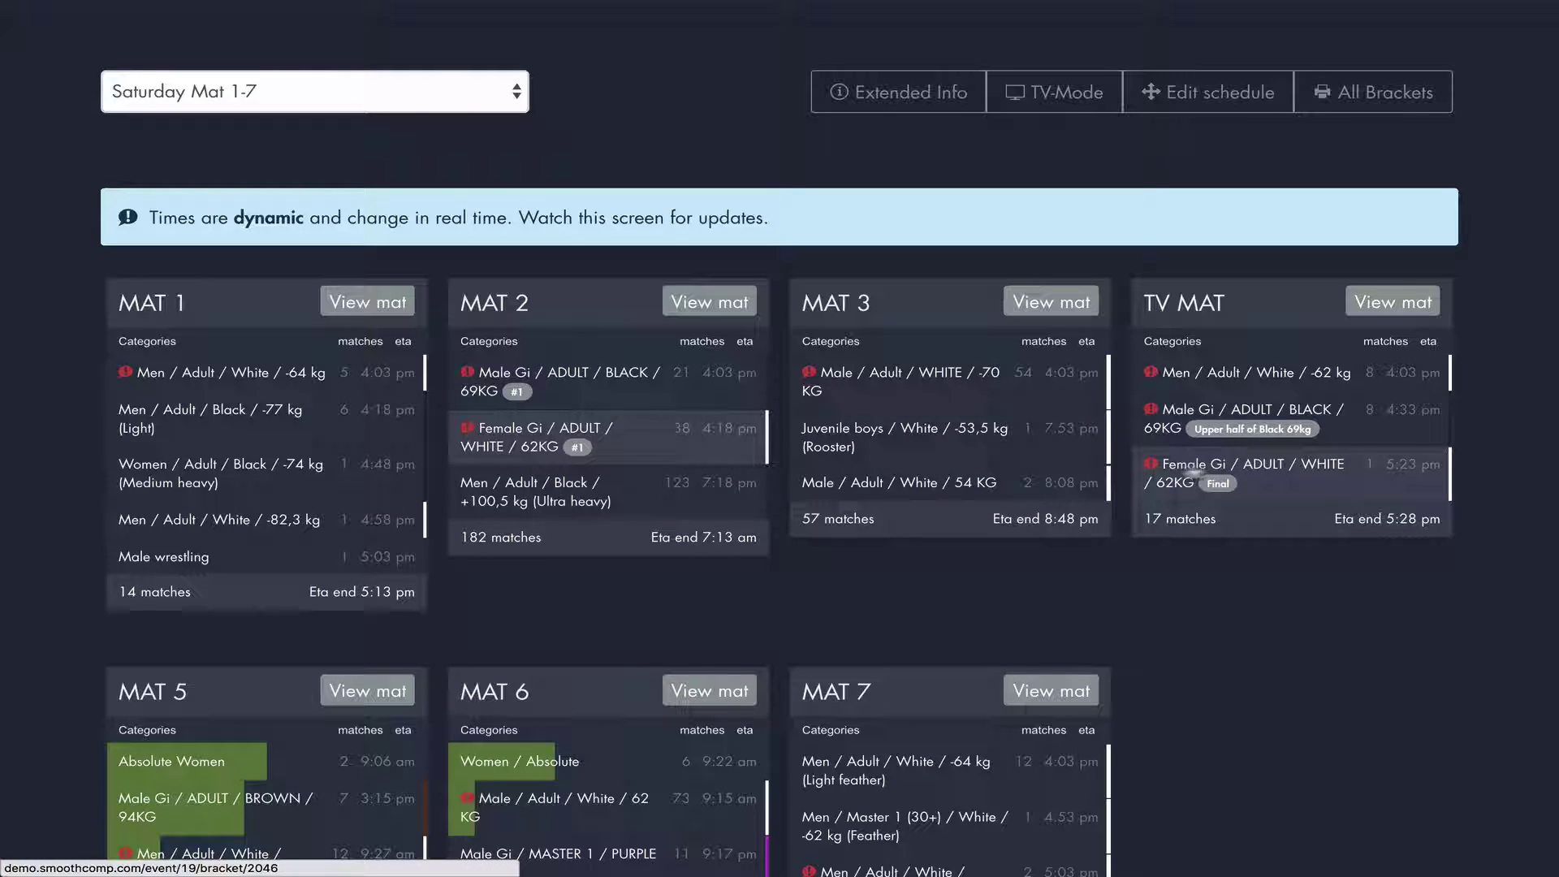
Merge all blocks of the Female Gi White 62KG bracket back into one on MAT 2.
{"action": "left_click", "coordinate": [549, 435]}
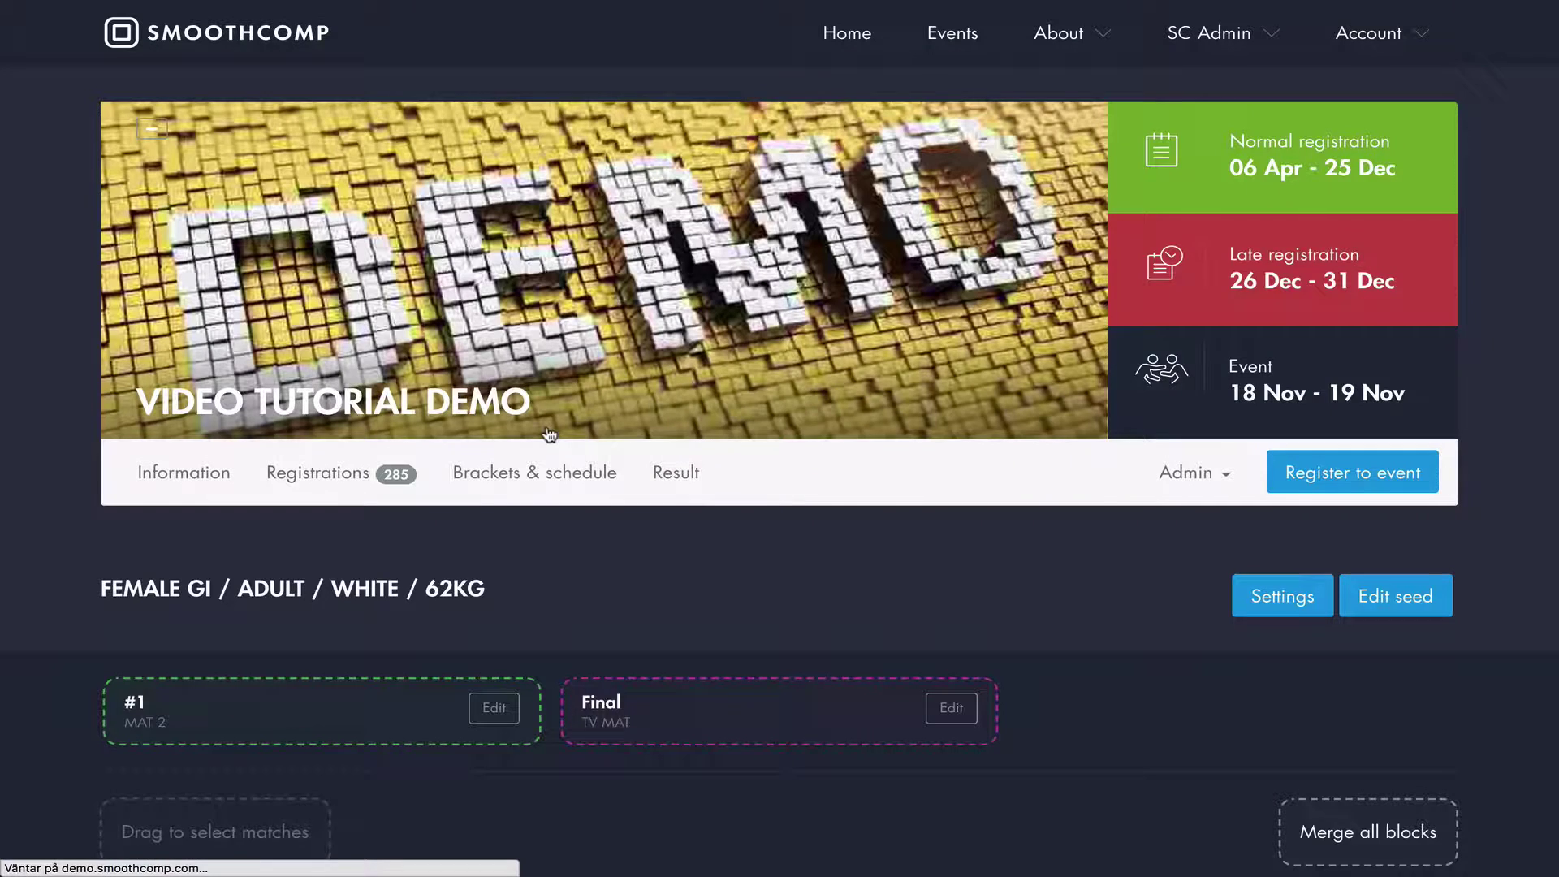
{"action": "scroll", "coordinate": [647, 431], "scroll_direction": "down", "scroll_amount": 4}
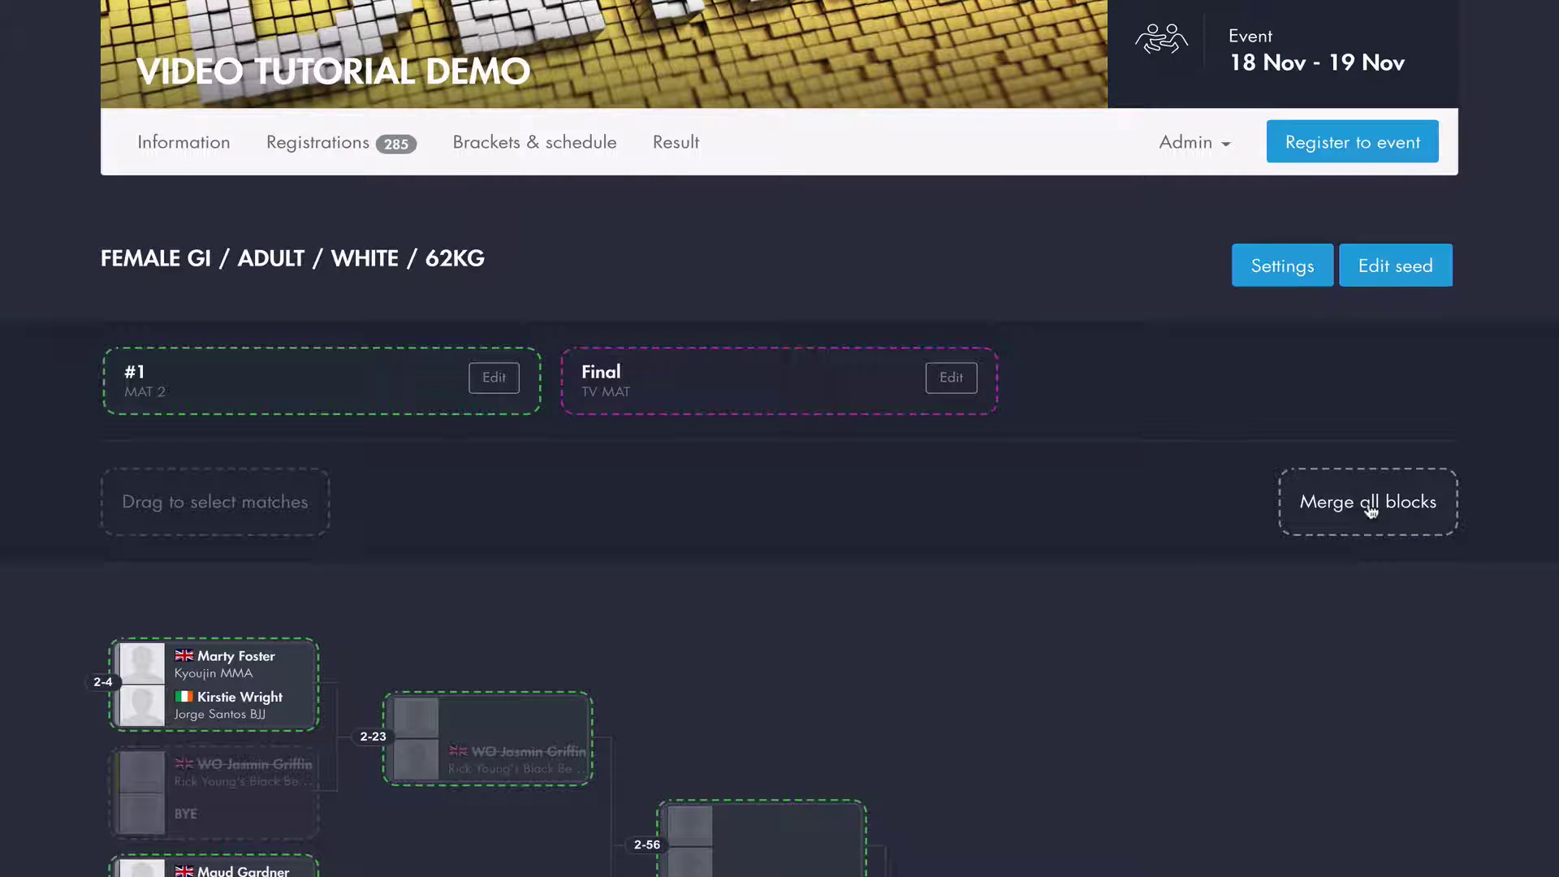
{"action": "left_click", "coordinate": [1371, 505]}
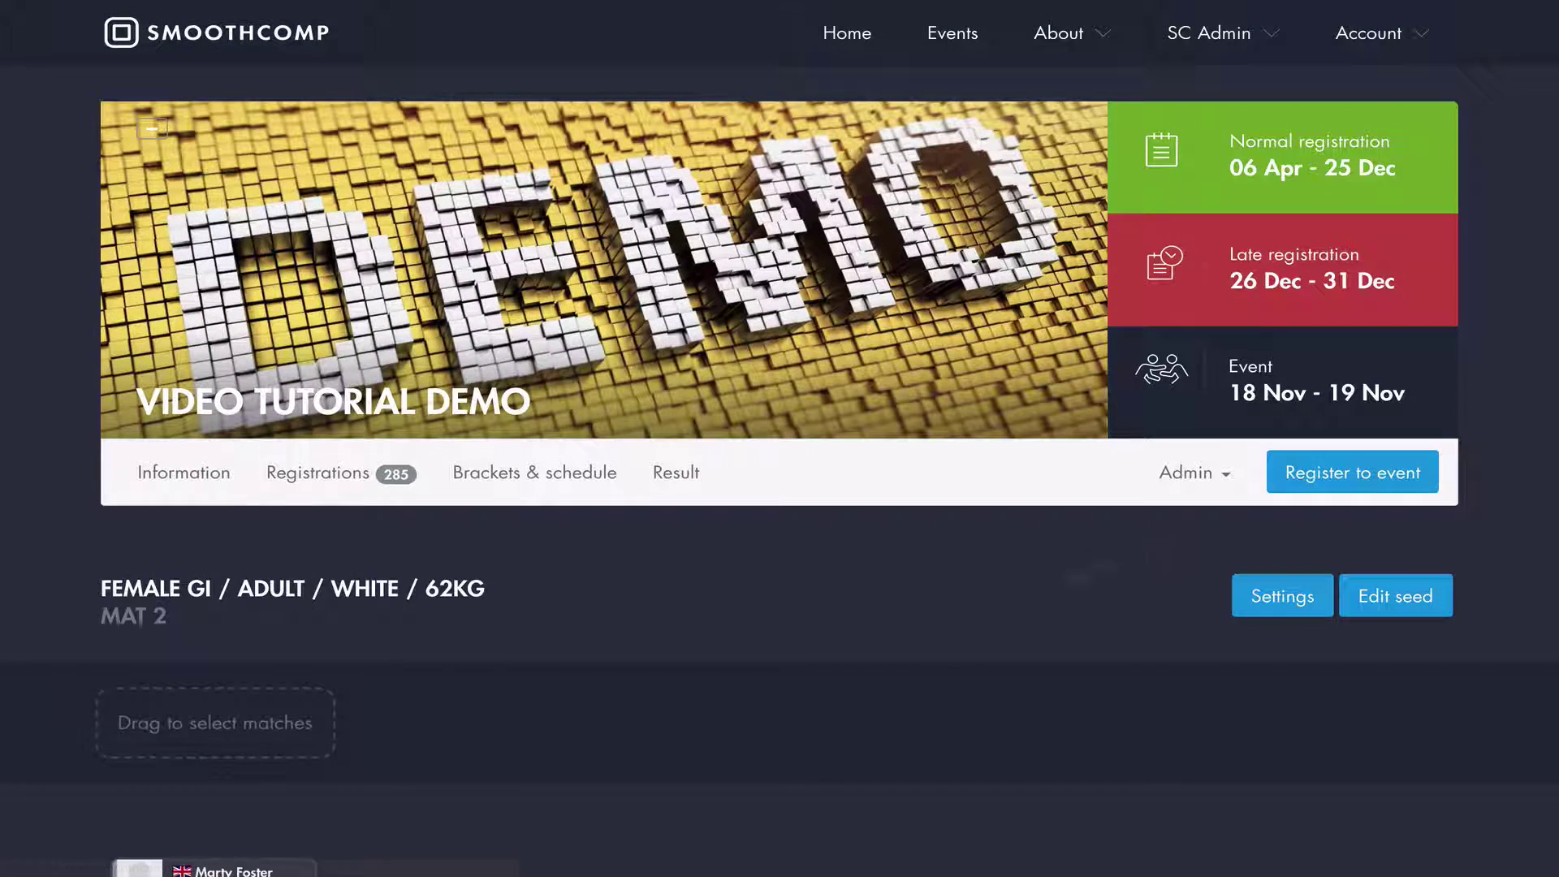
{"action": "scroll", "coordinate": [914, 627], "scroll_direction": "down", "scroll_amount": 1}
{"action": "scroll", "coordinate": [914, 626], "scroll_direction": "down", "scroll_amount": 10}
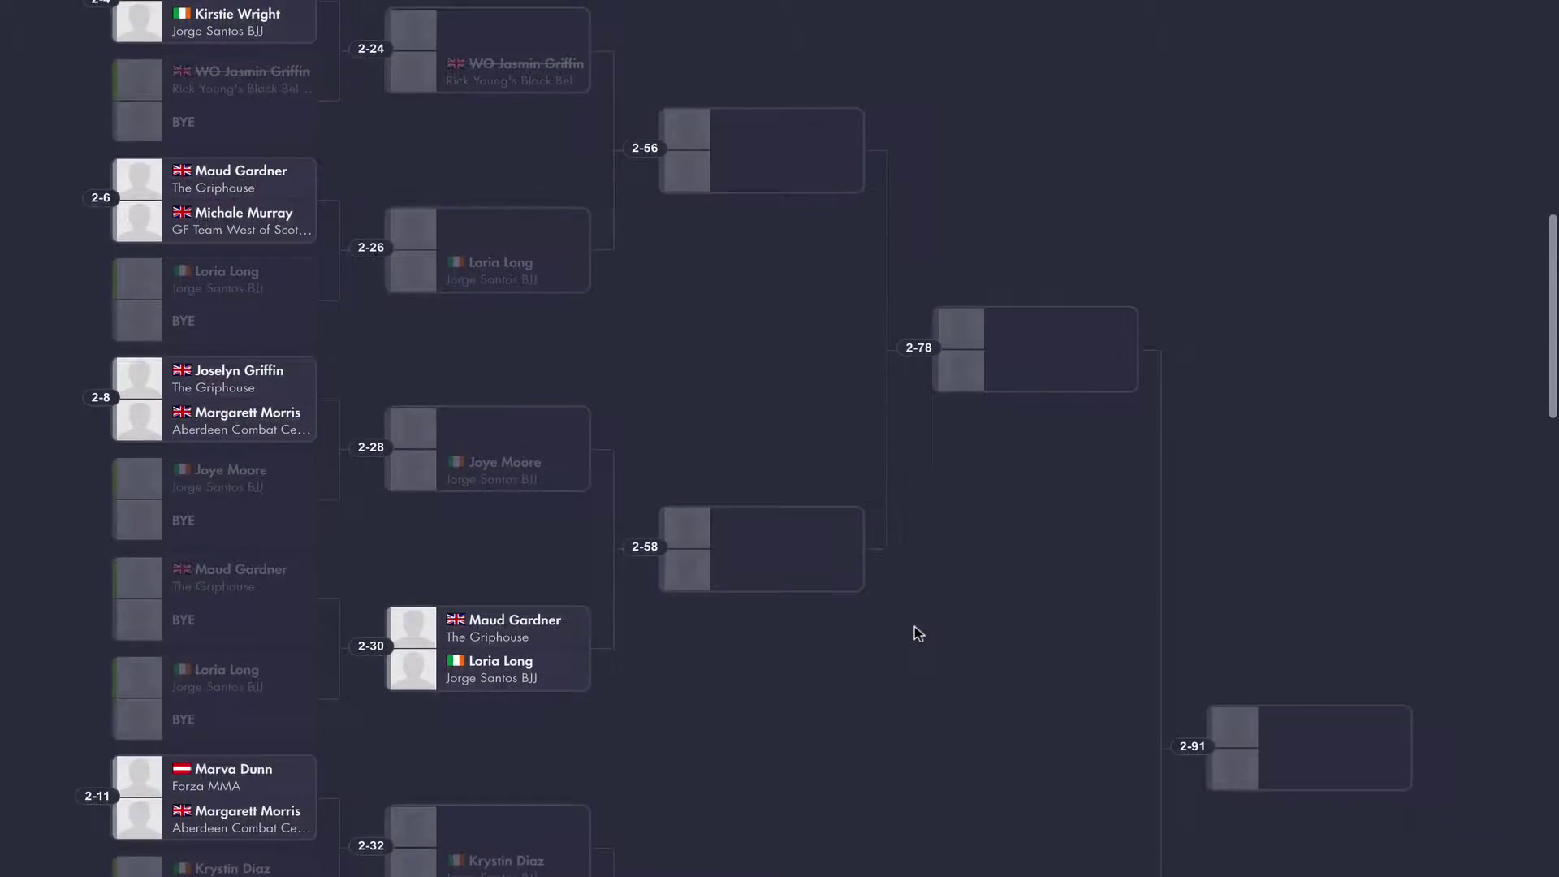
{"action": "scroll", "coordinate": [914, 626], "scroll_direction": "up", "scroll_amount": 10}
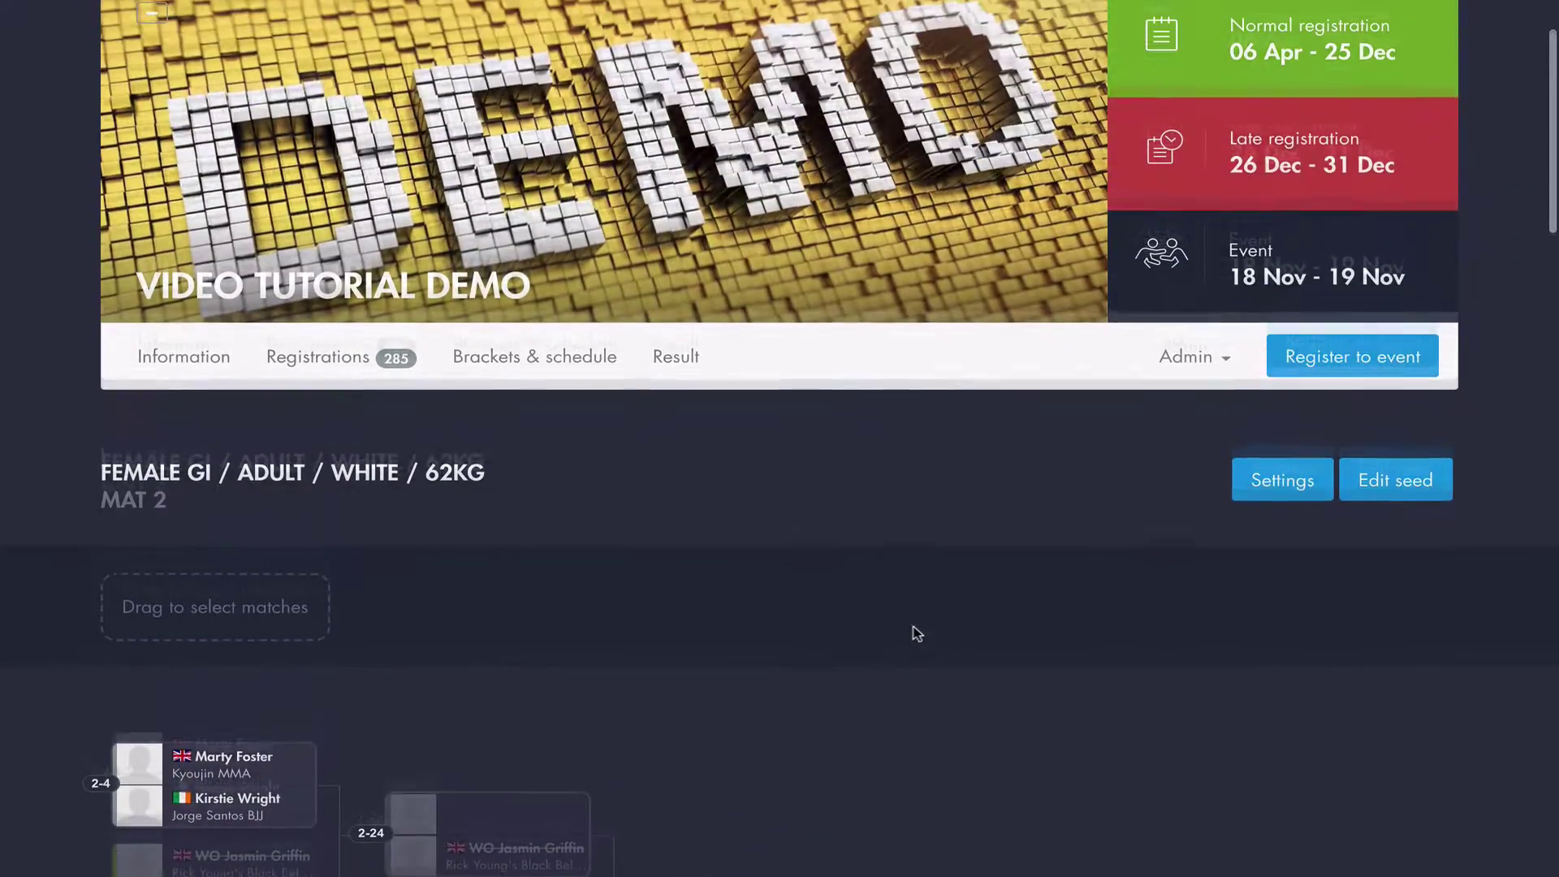
Return to Brackets & schedule and scroll to the mat cards, TV MAT now at 8 matches.
{"action": "left_click", "coordinate": [539, 363]}
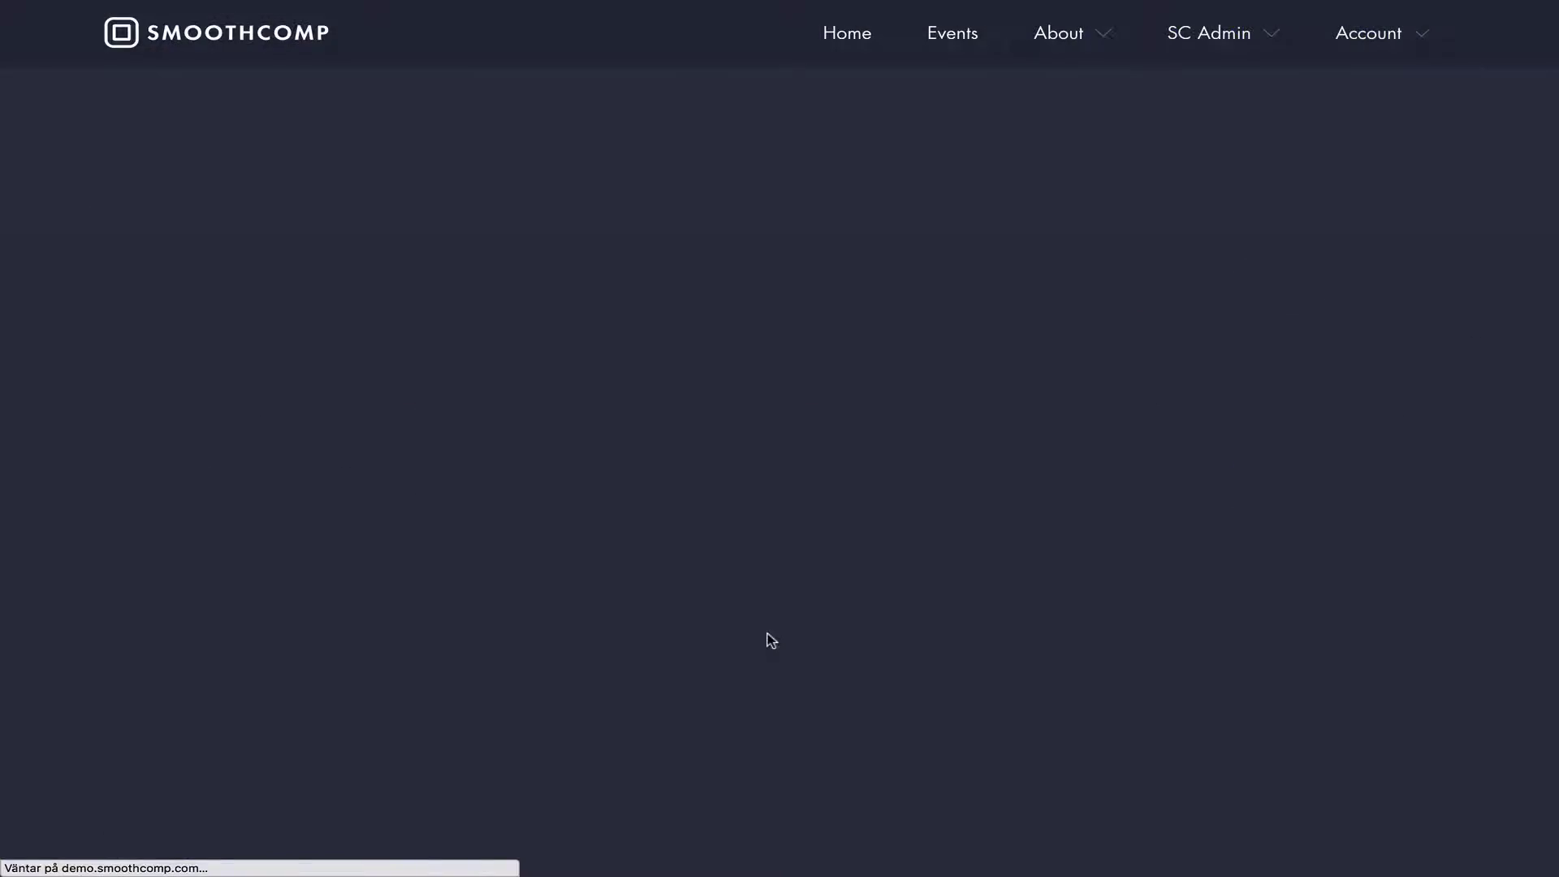
{"action": "scroll", "coordinate": [771, 640], "scroll_direction": "down", "scroll_amount": 5}
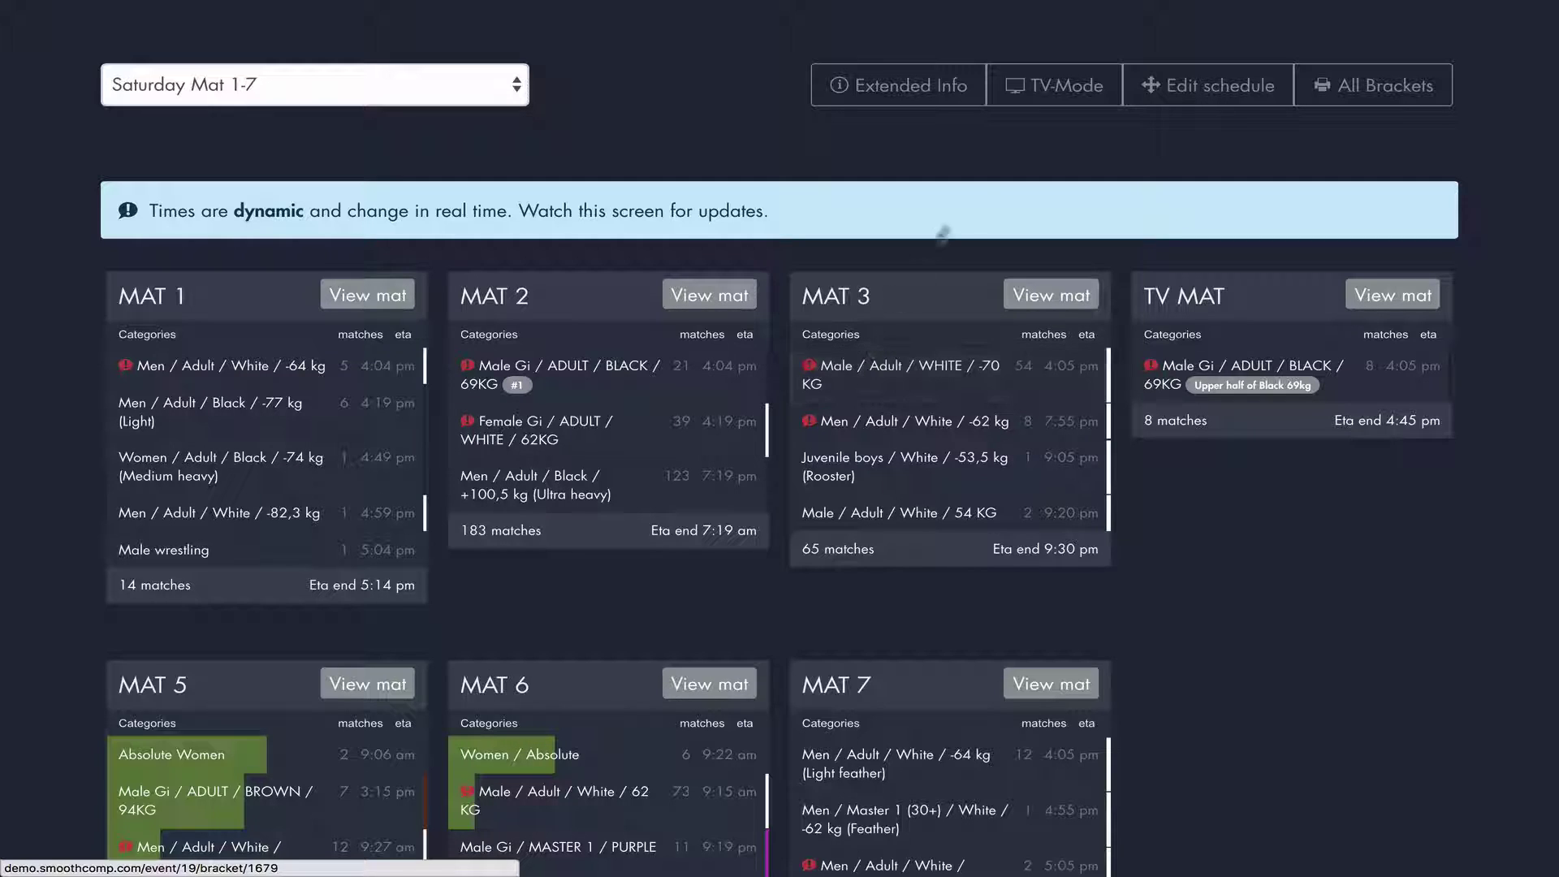
Put Juvenile boys -53,5 kg first on MAT 3, move Male White 54 KG to MAT 2, and save.
{"action": "left_click", "coordinate": [1202, 92]}
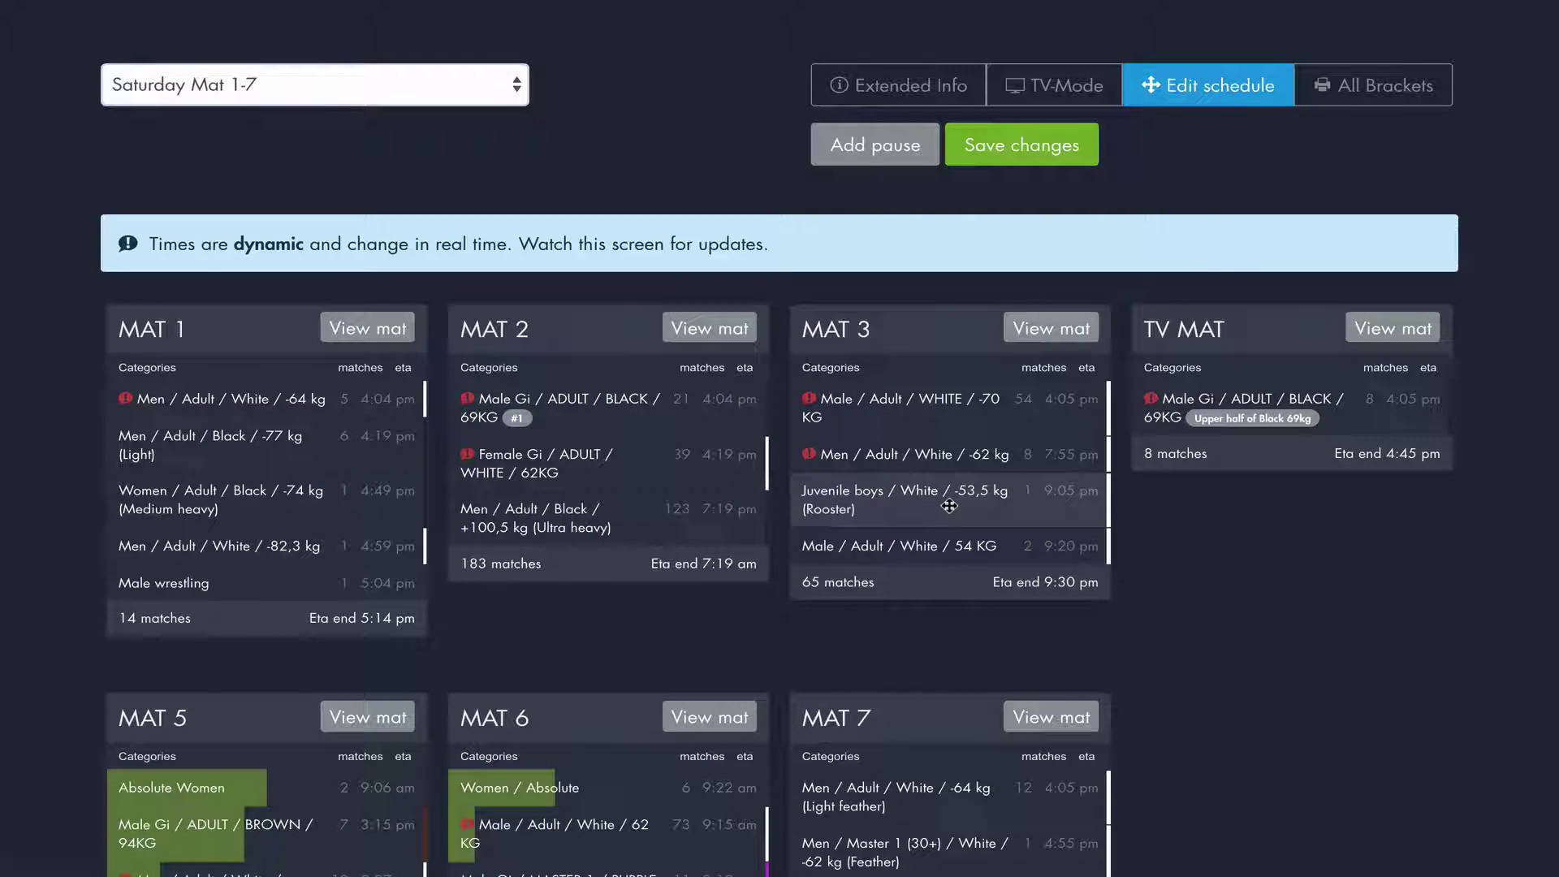
{"action": "left_click_drag", "start_coordinate": [948, 494], "coordinate": [946, 418]}
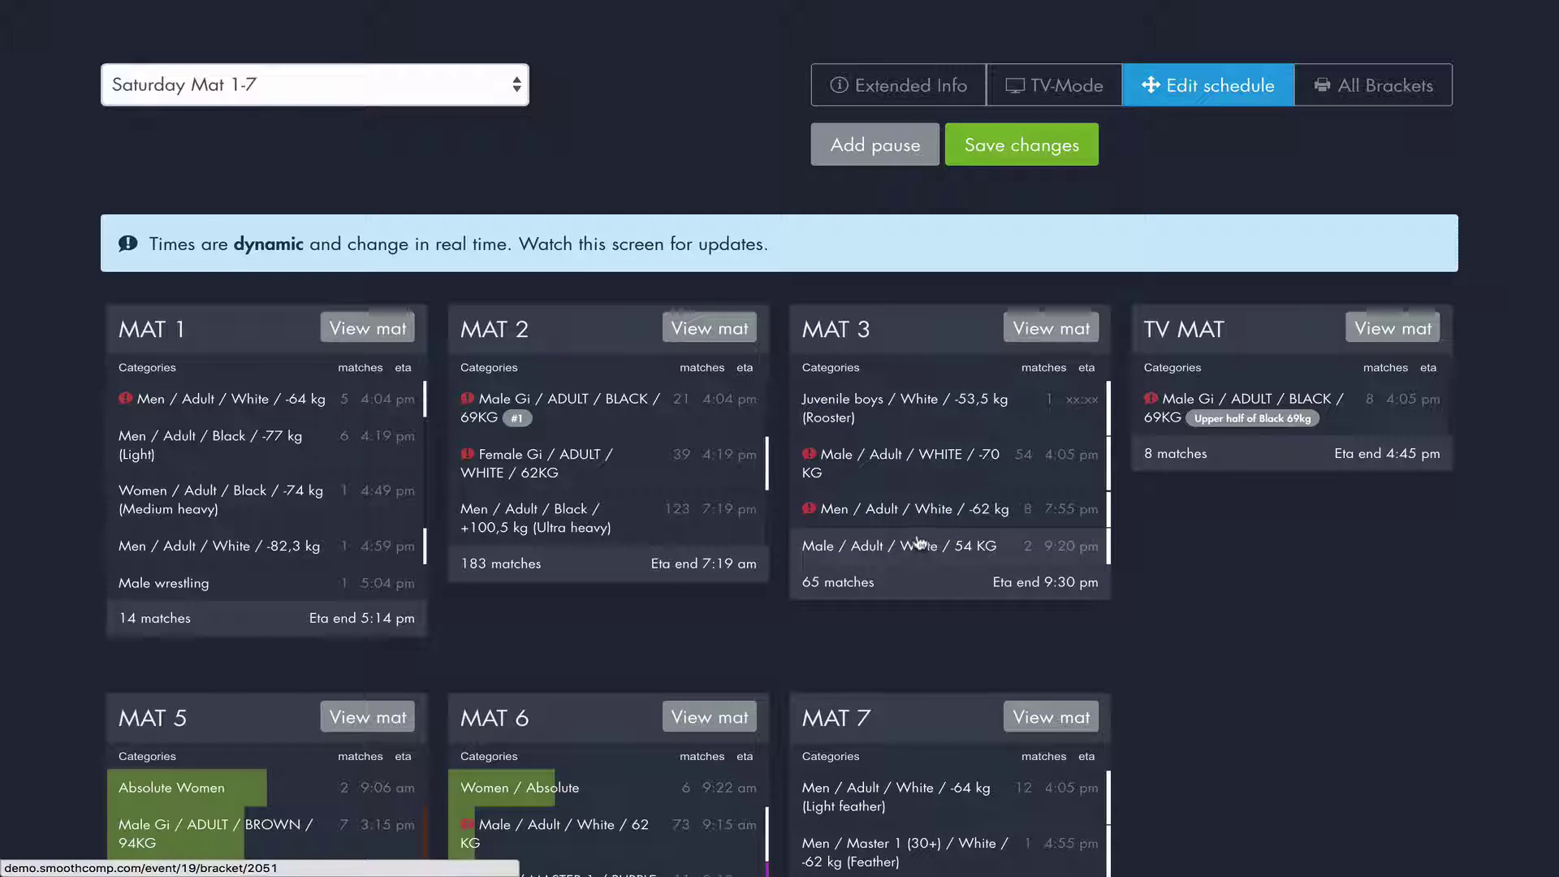
{"action": "left_click_drag", "start_coordinate": [917, 540], "coordinate": [630, 500]}
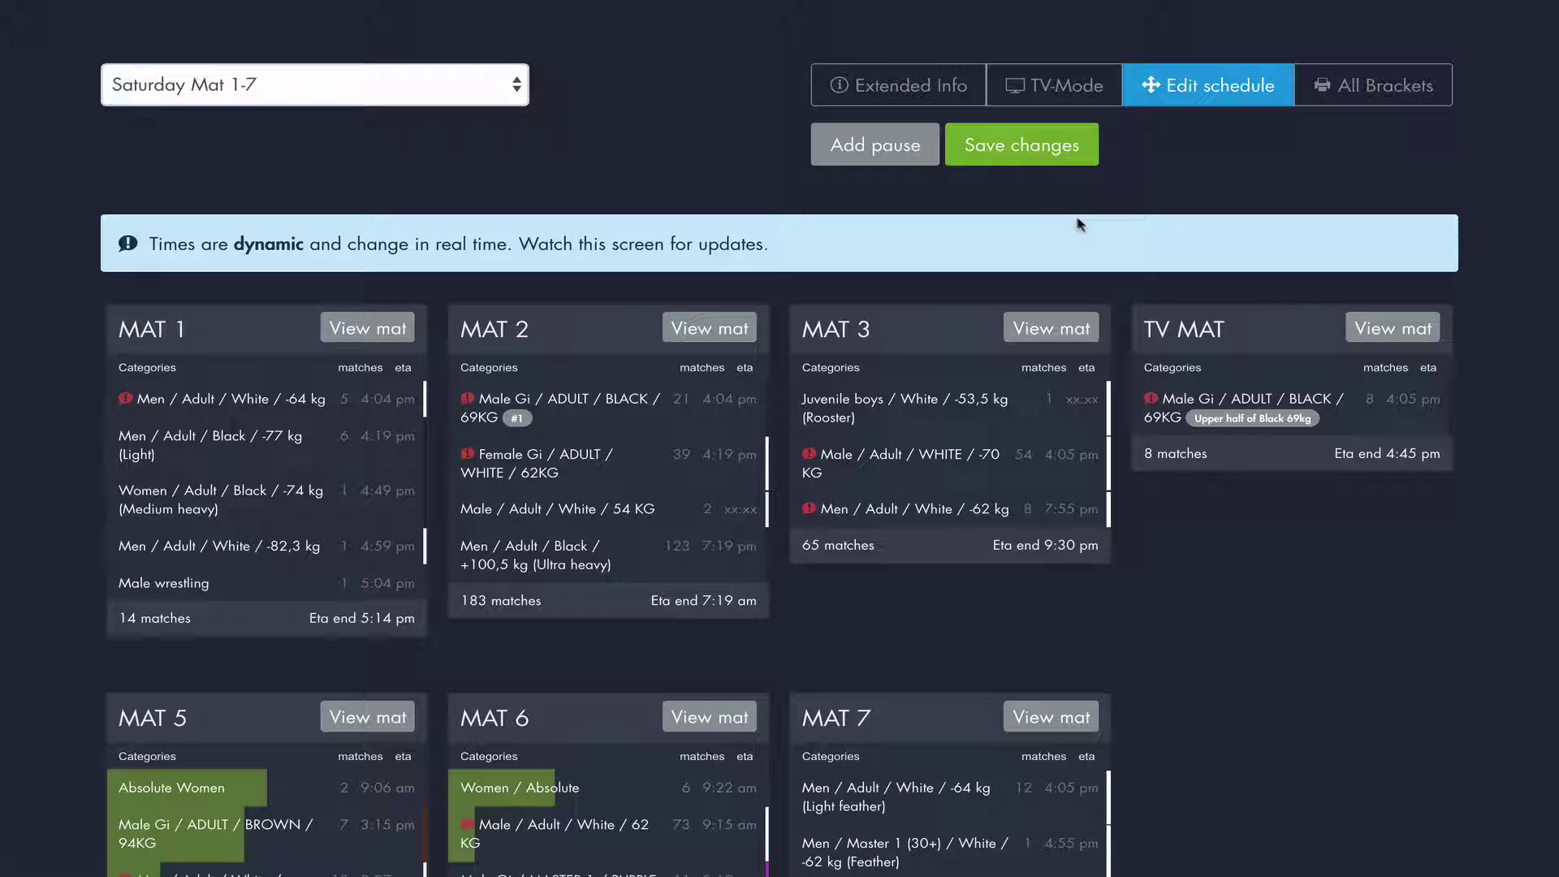
{"action": "left_click", "coordinate": [1048, 153]}
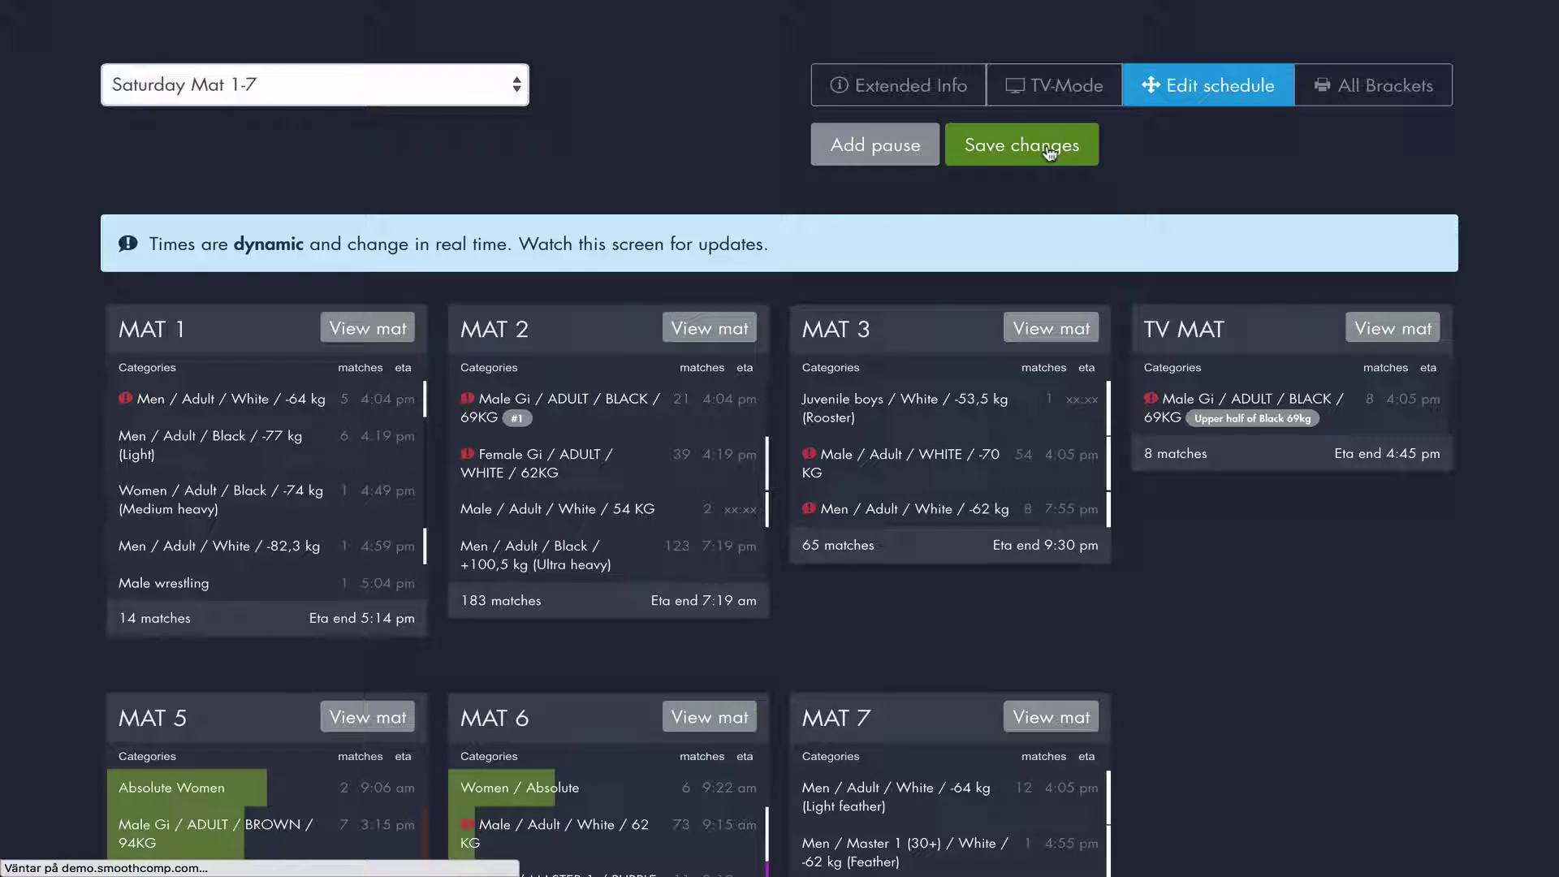
{"action": "scroll", "coordinate": [964, 525], "scroll_direction": "down", "scroll_amount": 7}
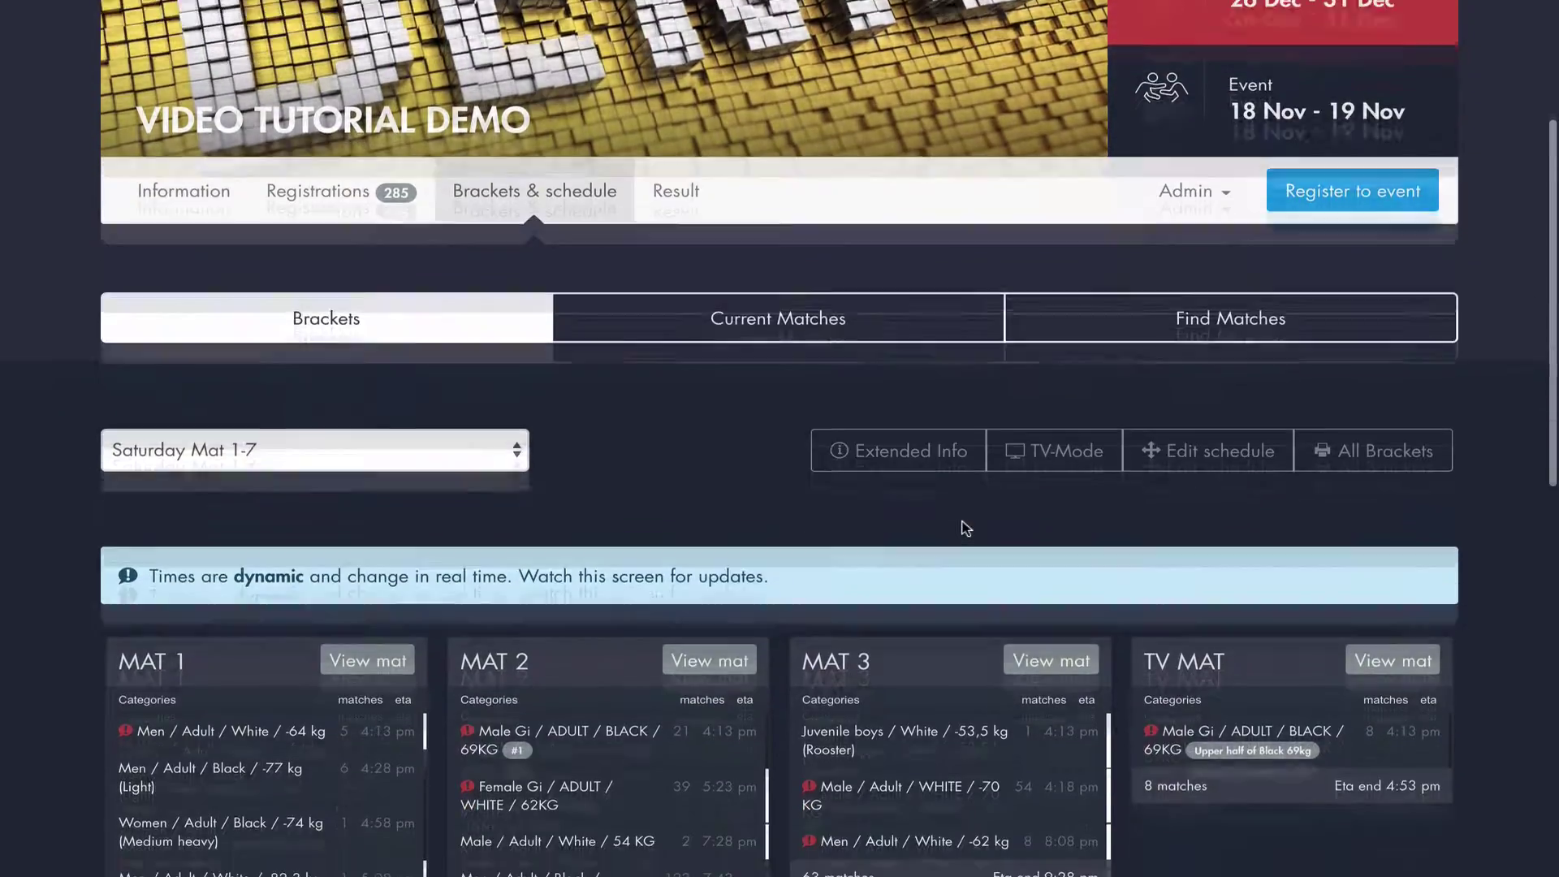
{"action": "scroll", "coordinate": [1003, 648], "scroll_direction": "down", "scroll_amount": 1}
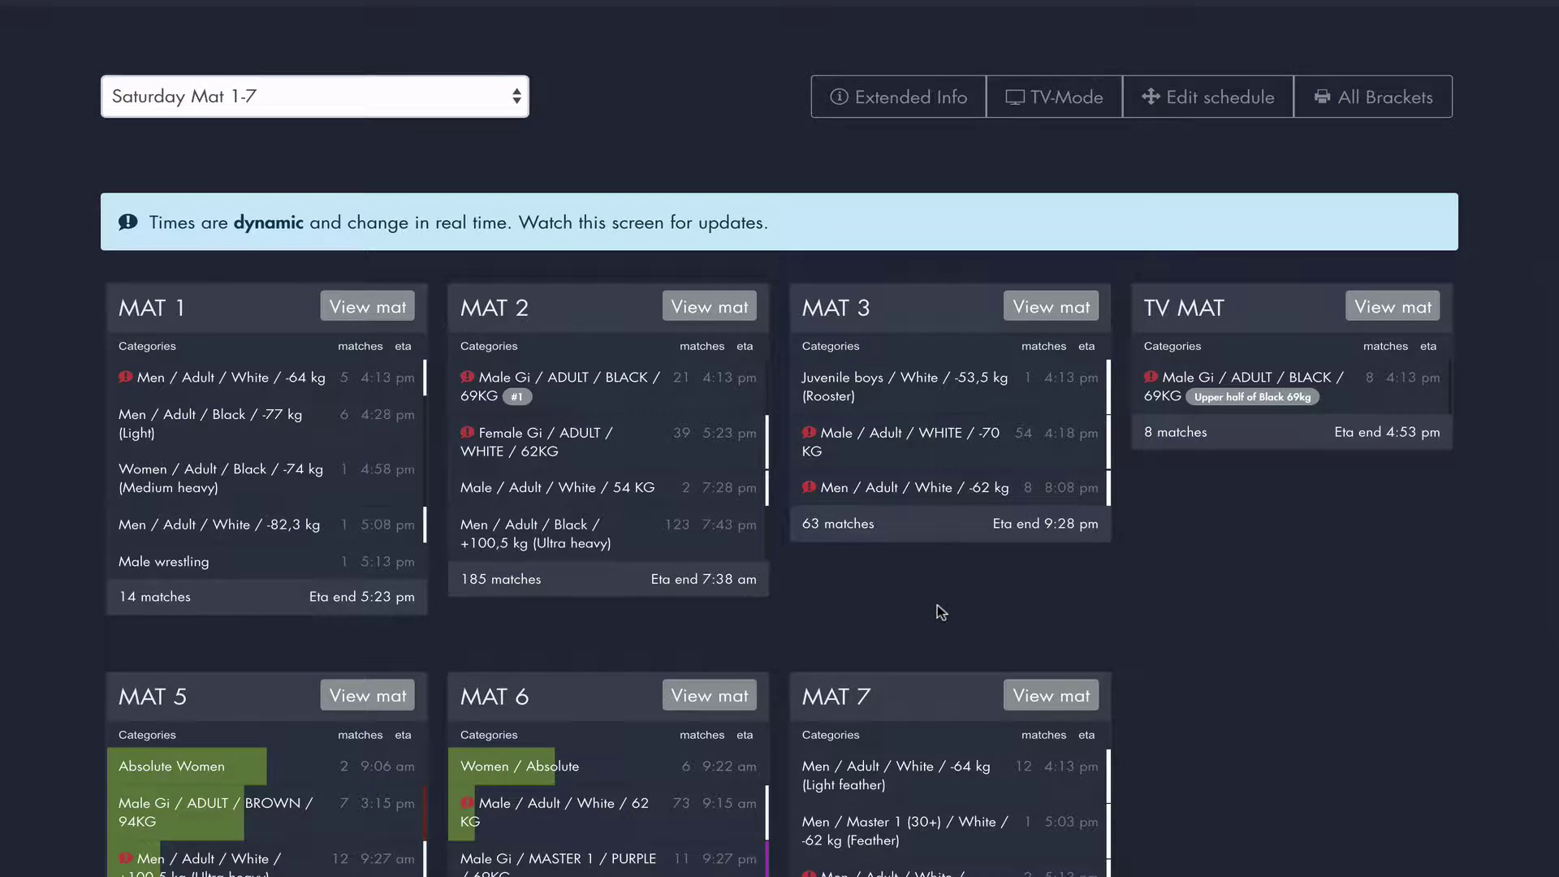
{"action": "scroll", "coordinate": [940, 612], "scroll_direction": "up", "scroll_amount": 1}
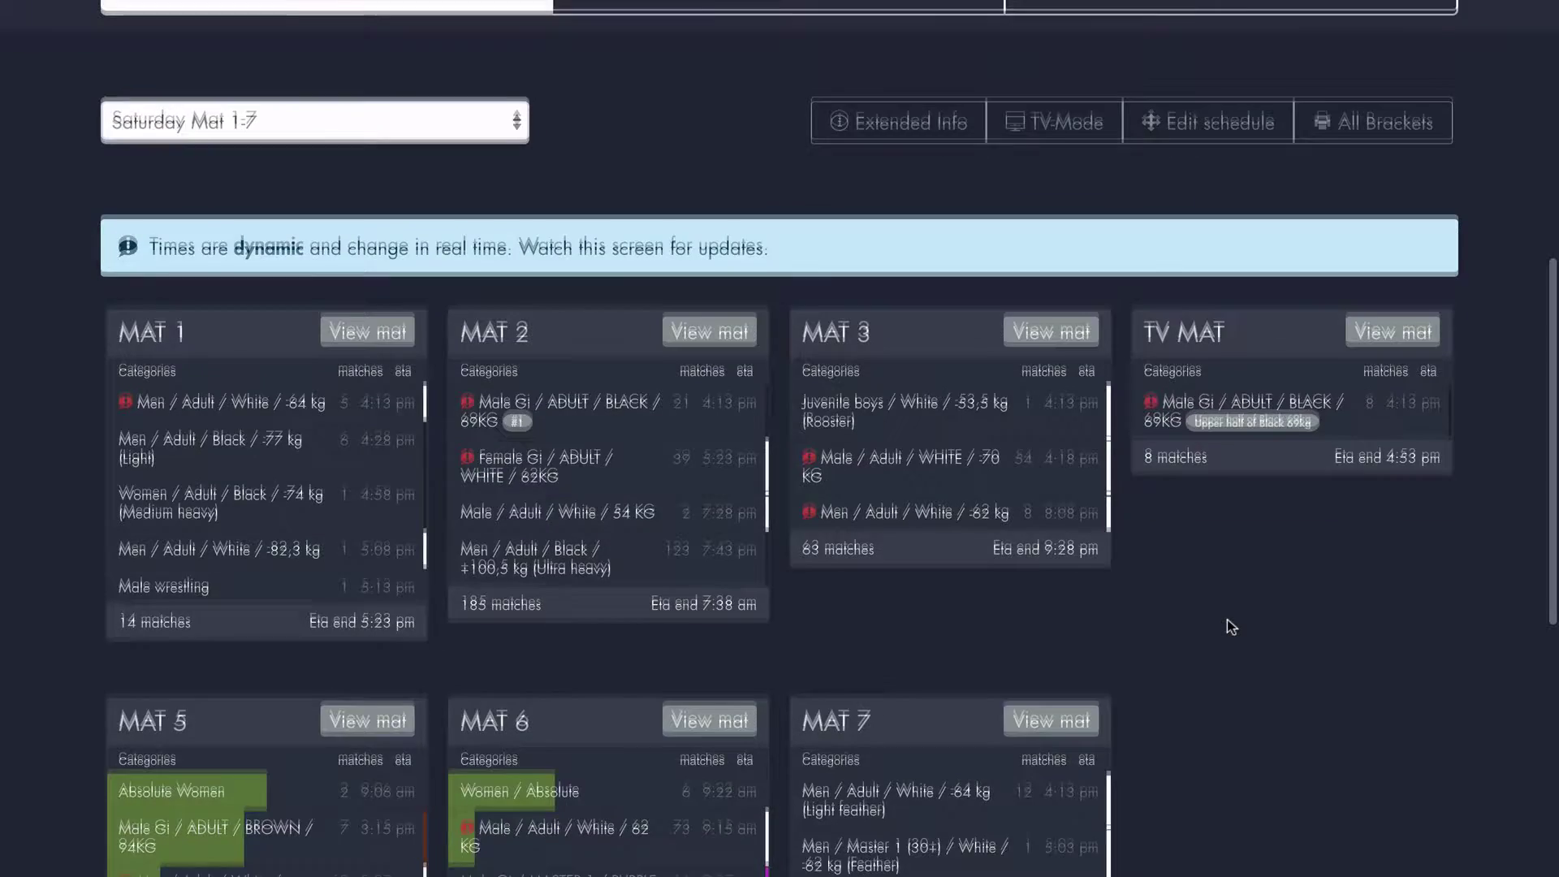
{"action": "scroll", "coordinate": [1228, 626], "scroll_direction": "up", "scroll_amount": 1}
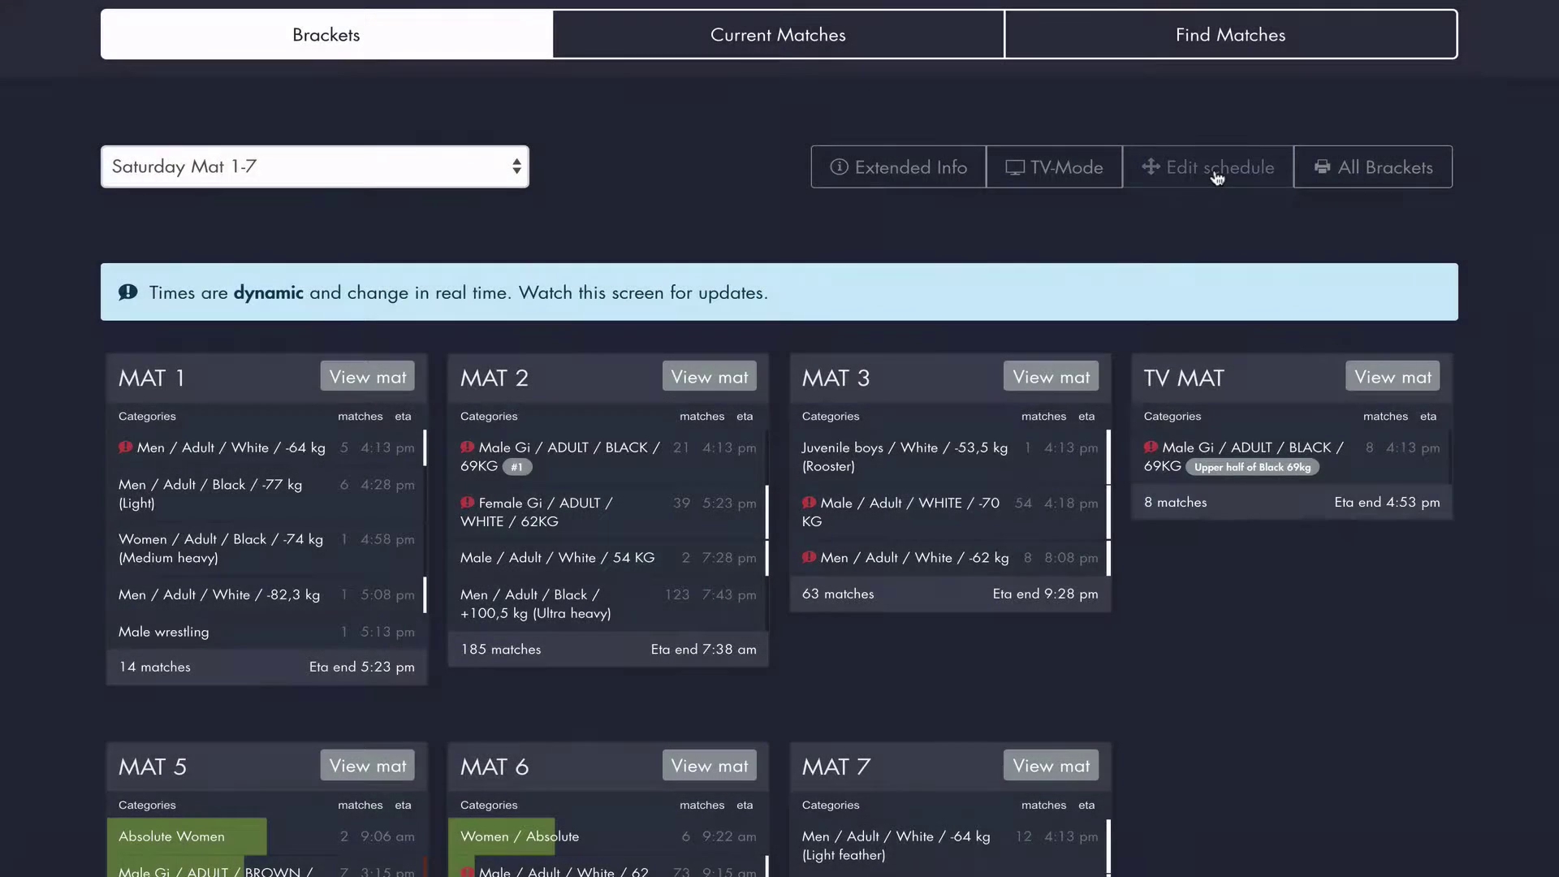
Start a new pause block titled 'Pause' and assign it to MAT 2.
{"action": "left_click", "coordinate": [1217, 177]}
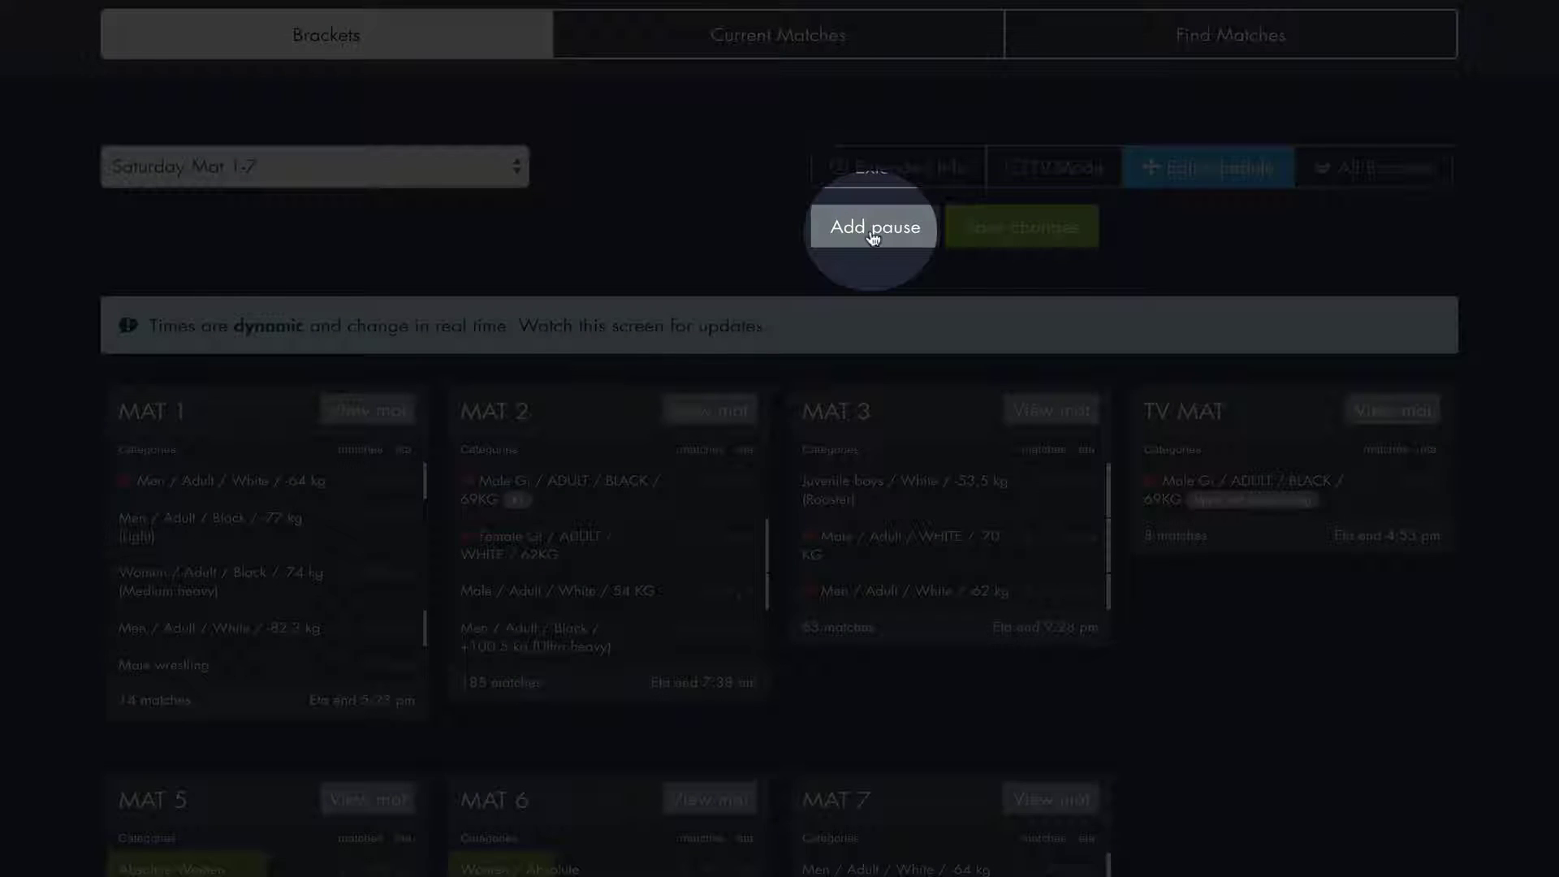
{"action": "left_click", "coordinate": [873, 232]}
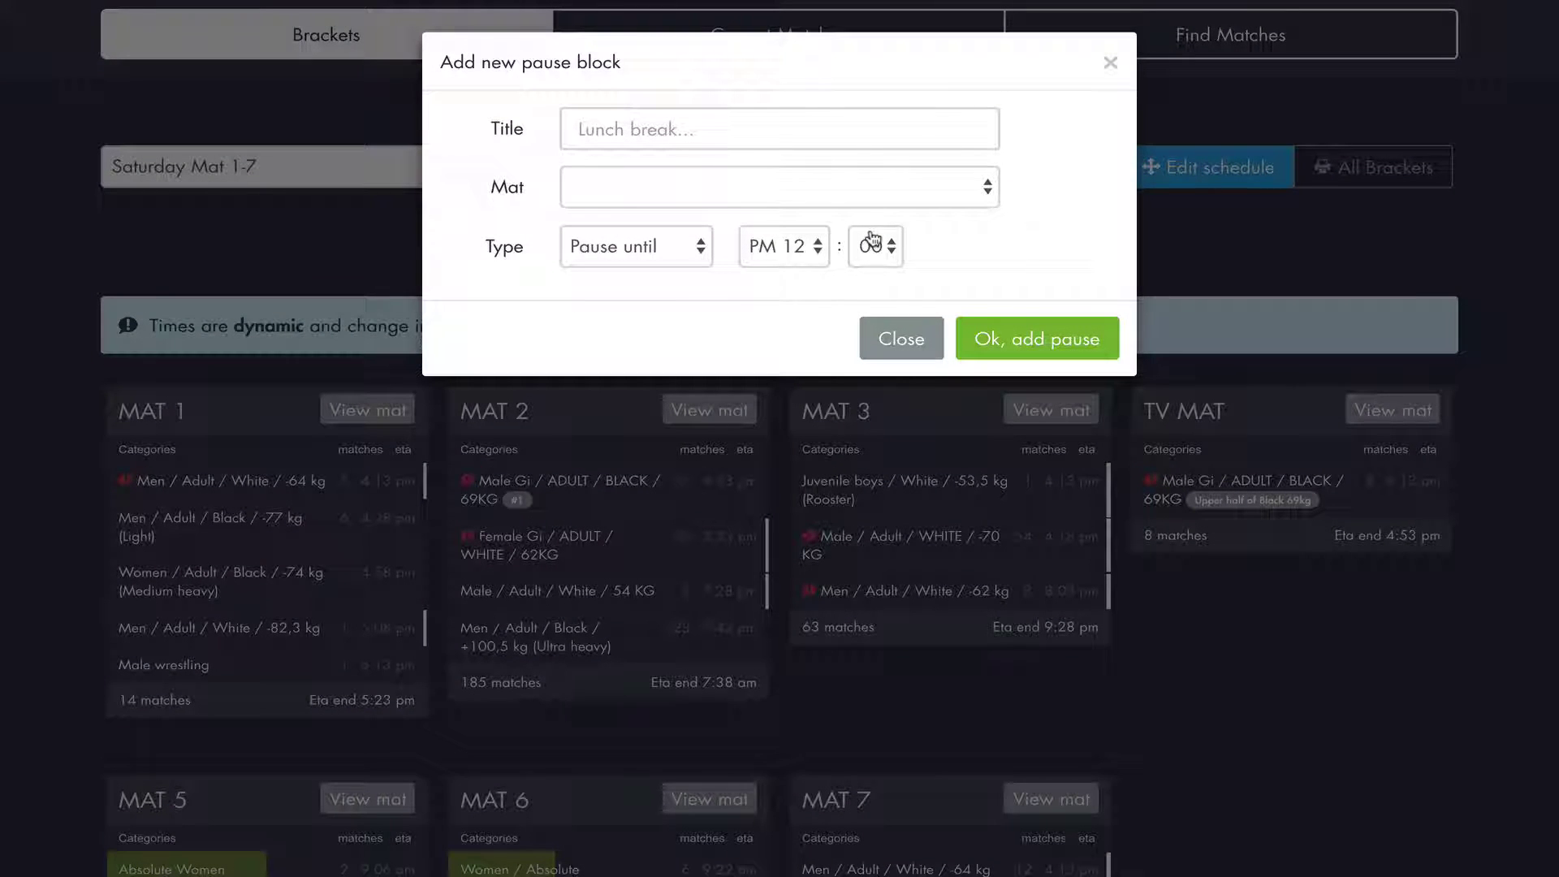
{"action": "left_click", "coordinate": [660, 118]}
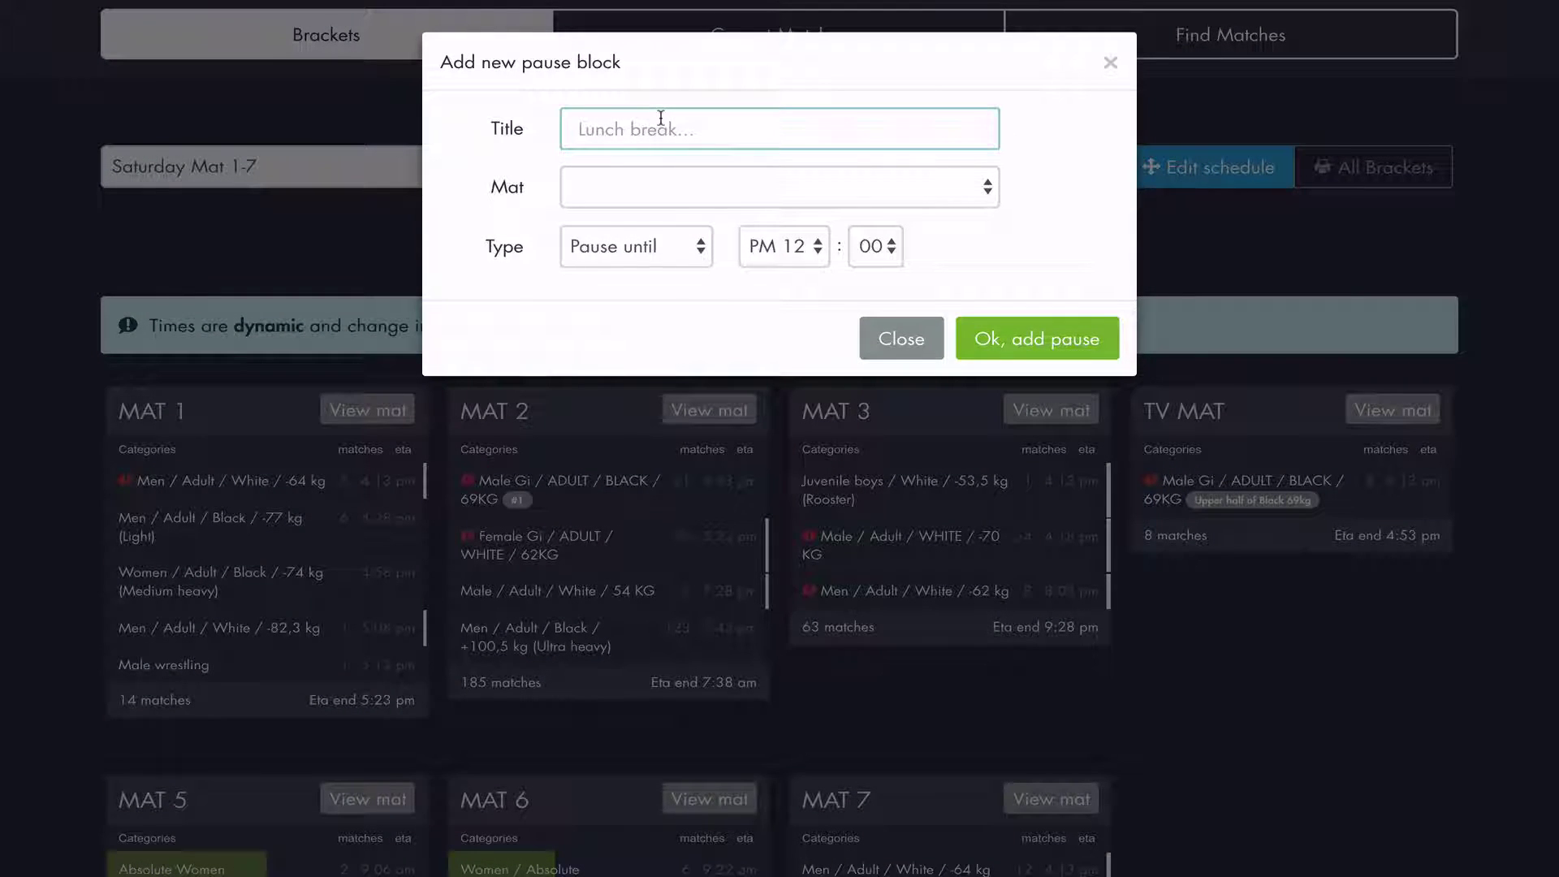
{"action": "type", "text": "Pause"}
{"action": "left_click", "coordinate": [633, 193]}
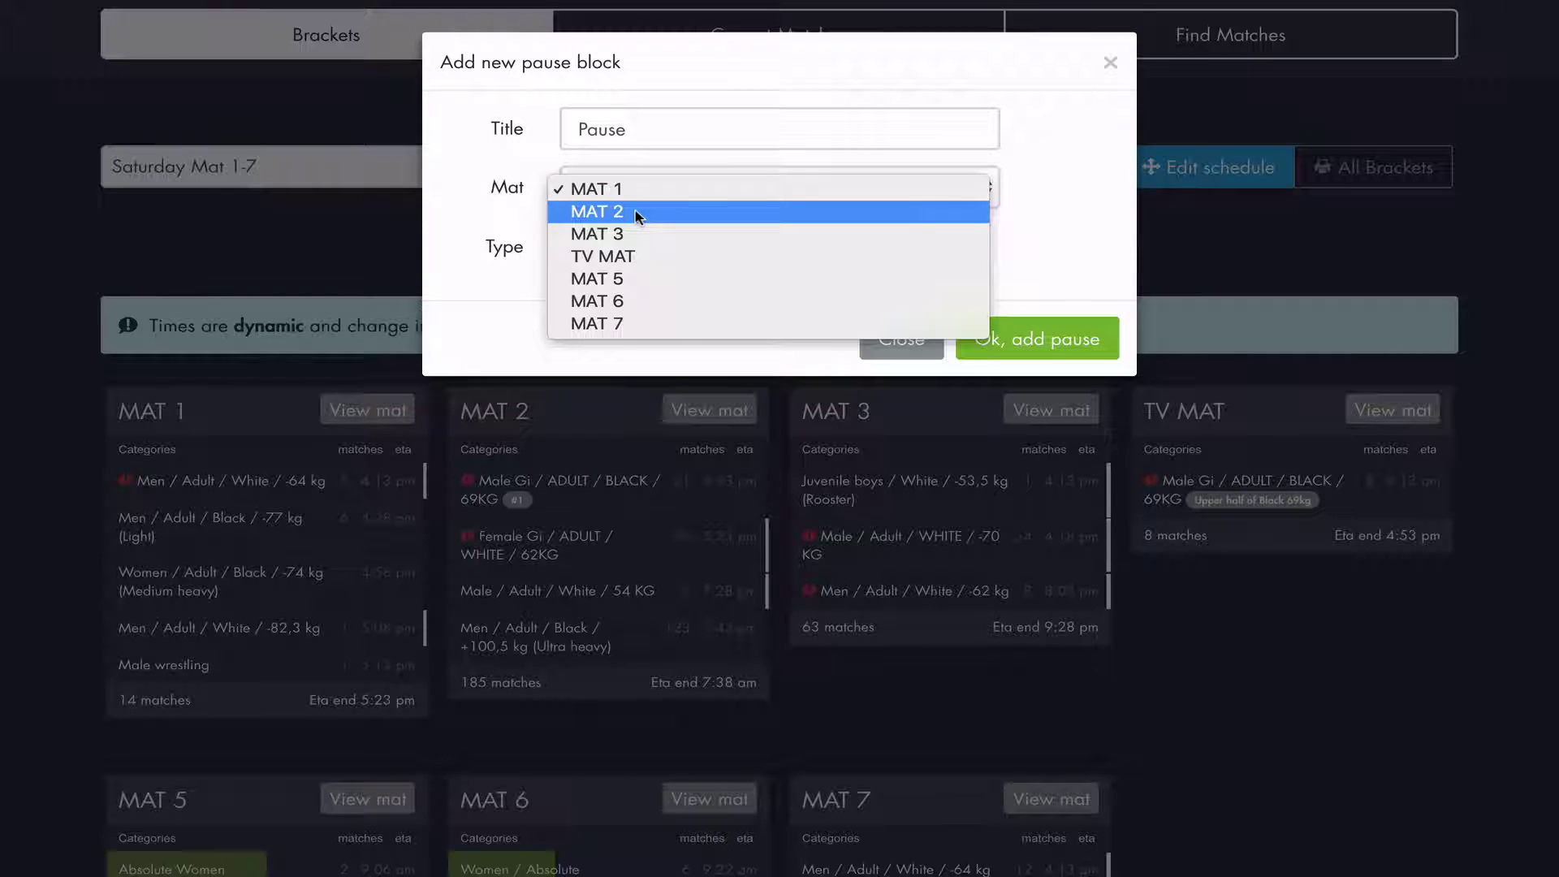
{"action": "left_click", "coordinate": [638, 212]}
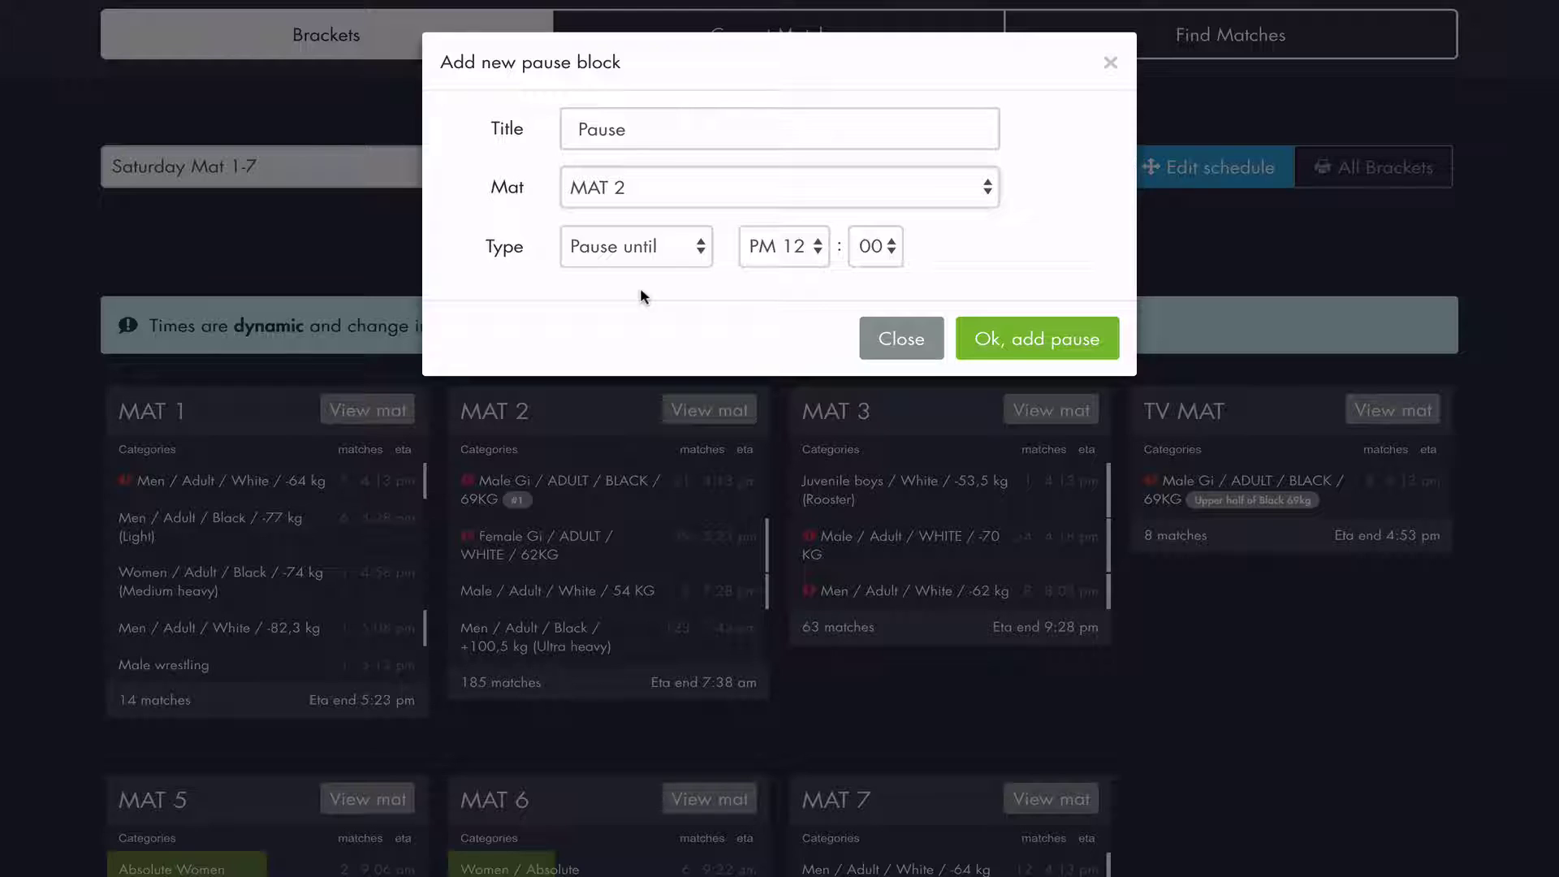
Set the pause type to a fixed 30-minute duration and add it to MAT 2.
{"action": "left_click", "coordinate": [777, 258]}
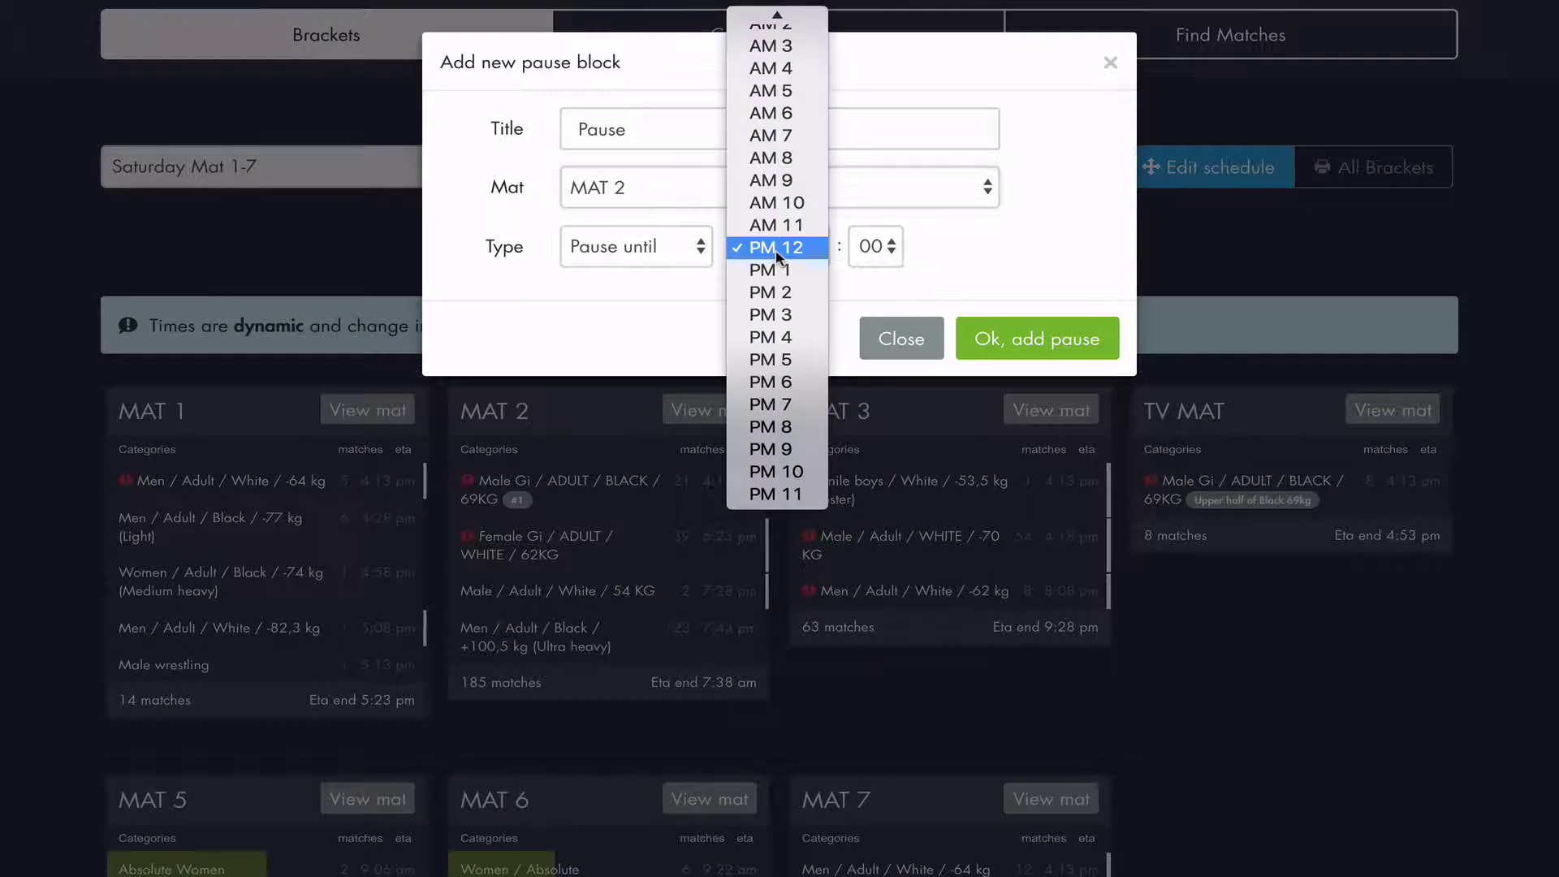
{"action": "left_click", "coordinate": [785, 320]}
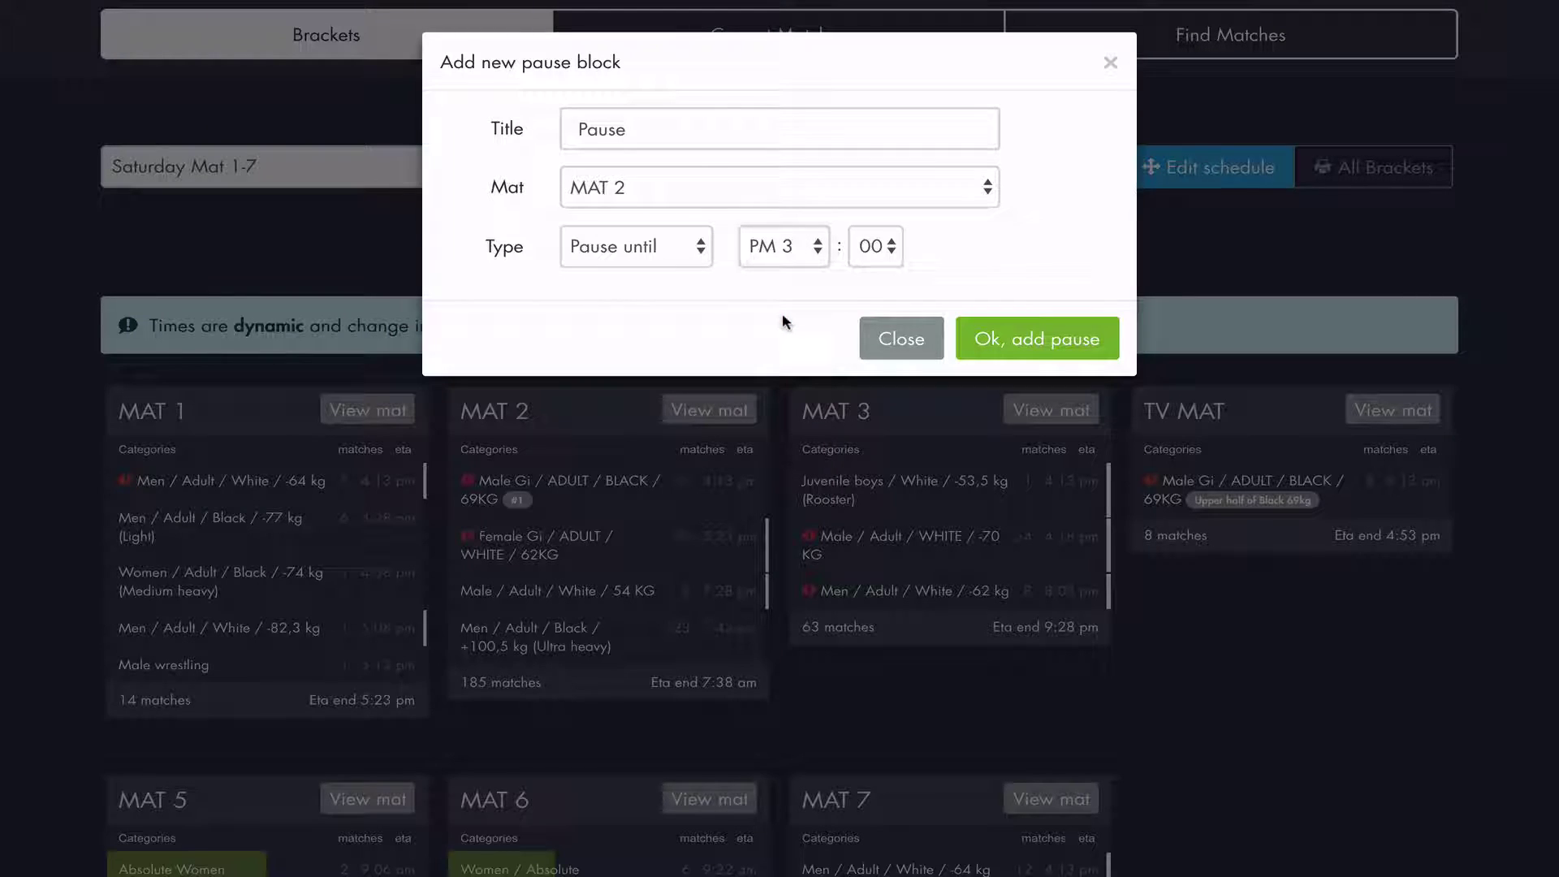
{"action": "left_click", "coordinate": [620, 247]}
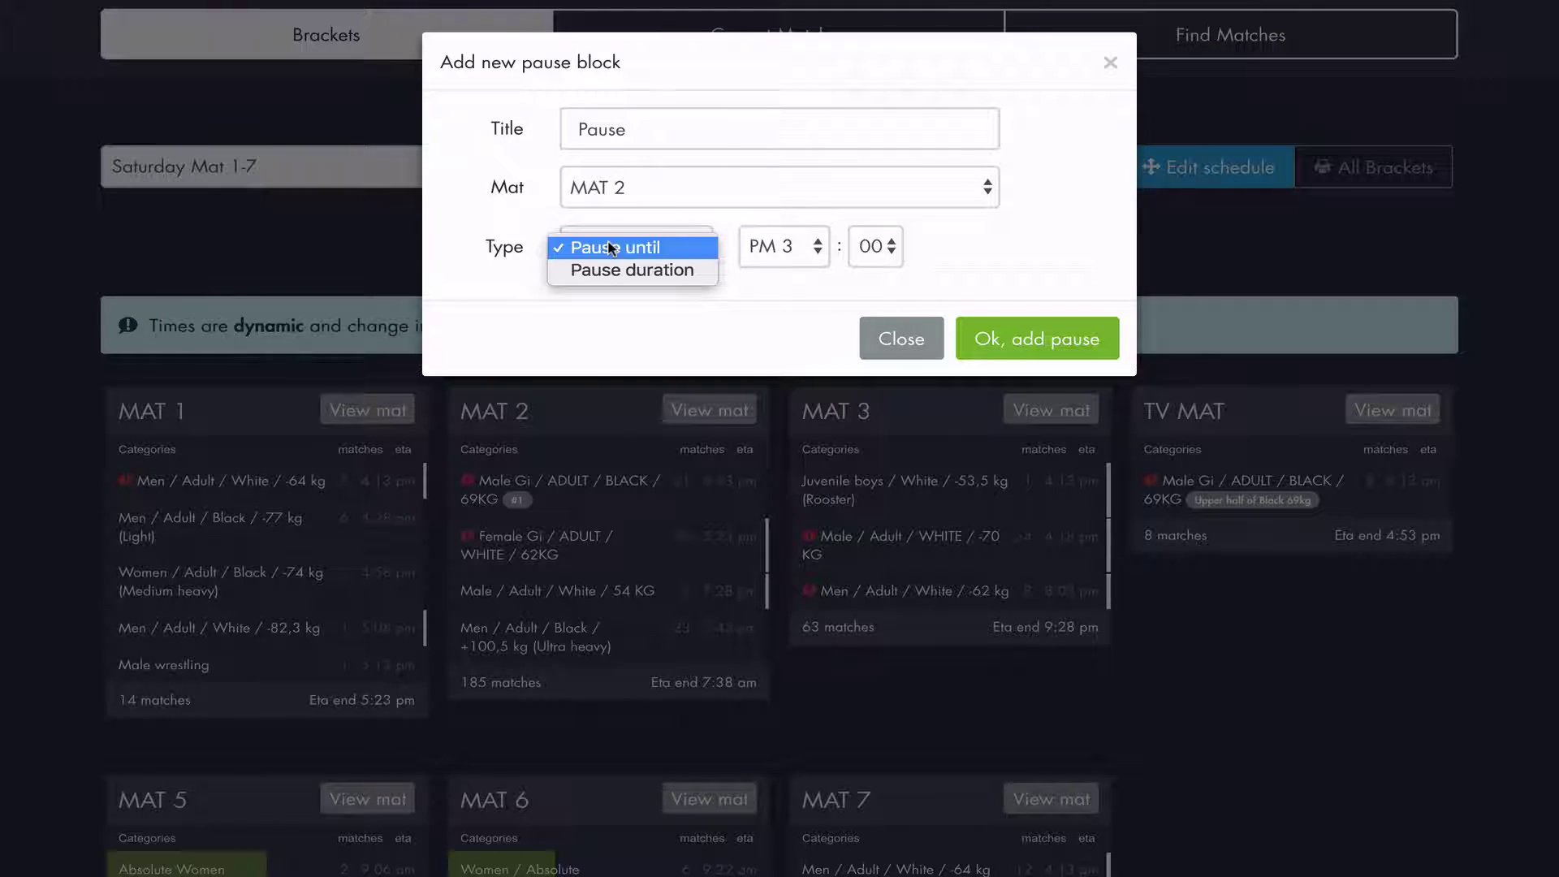
{"action": "left_click", "coordinate": [670, 271]}
{"action": "left_click", "coordinate": [765, 251]}
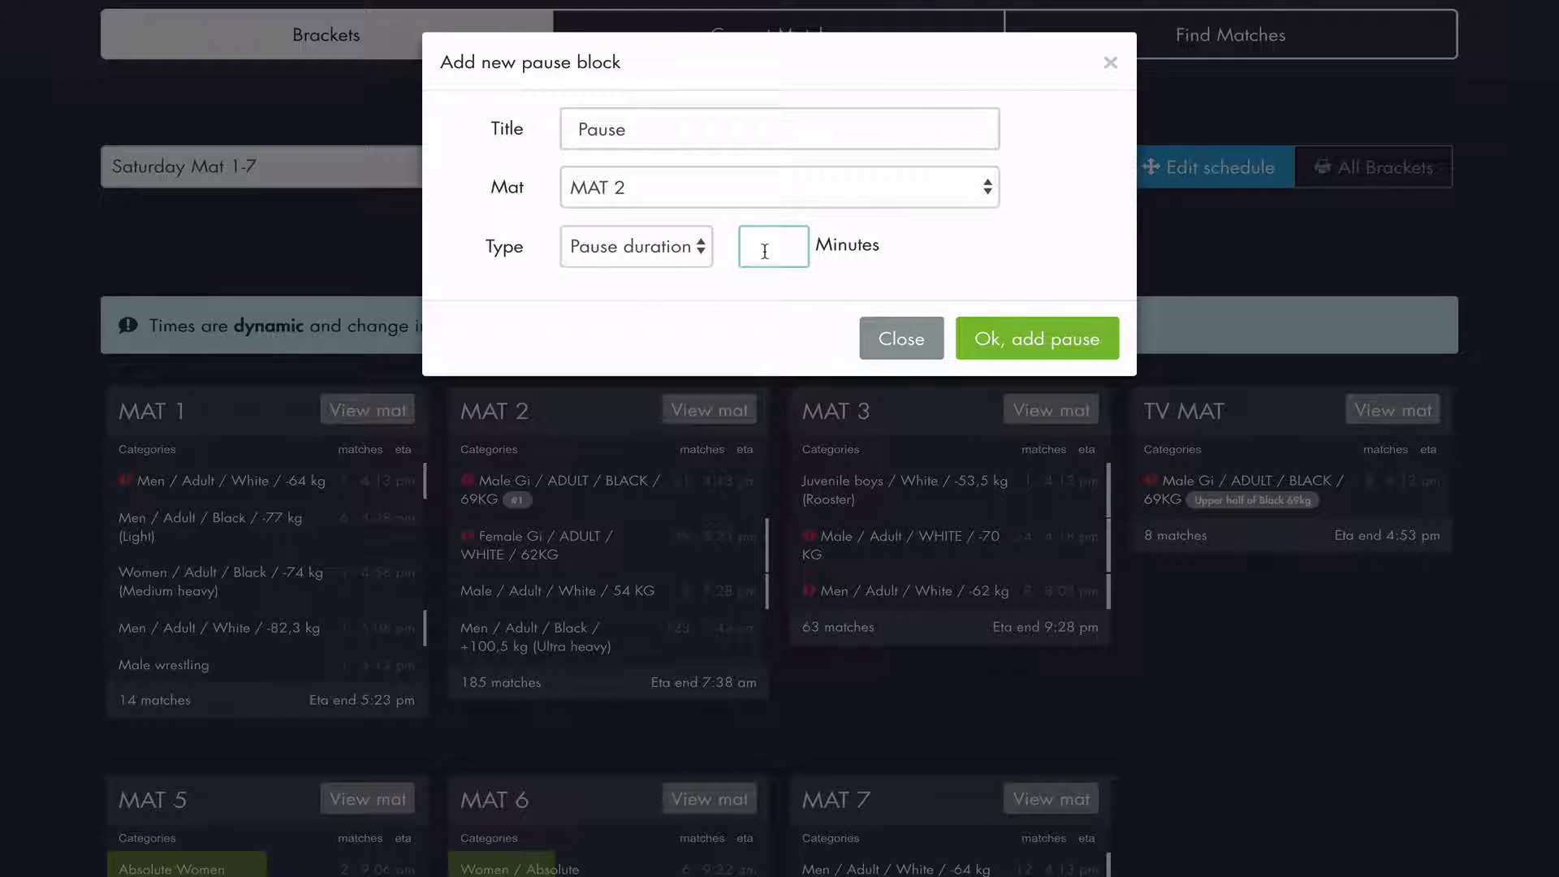
{"action": "type", "text": "30"}
{"action": "left_click", "coordinate": [766, 313]}
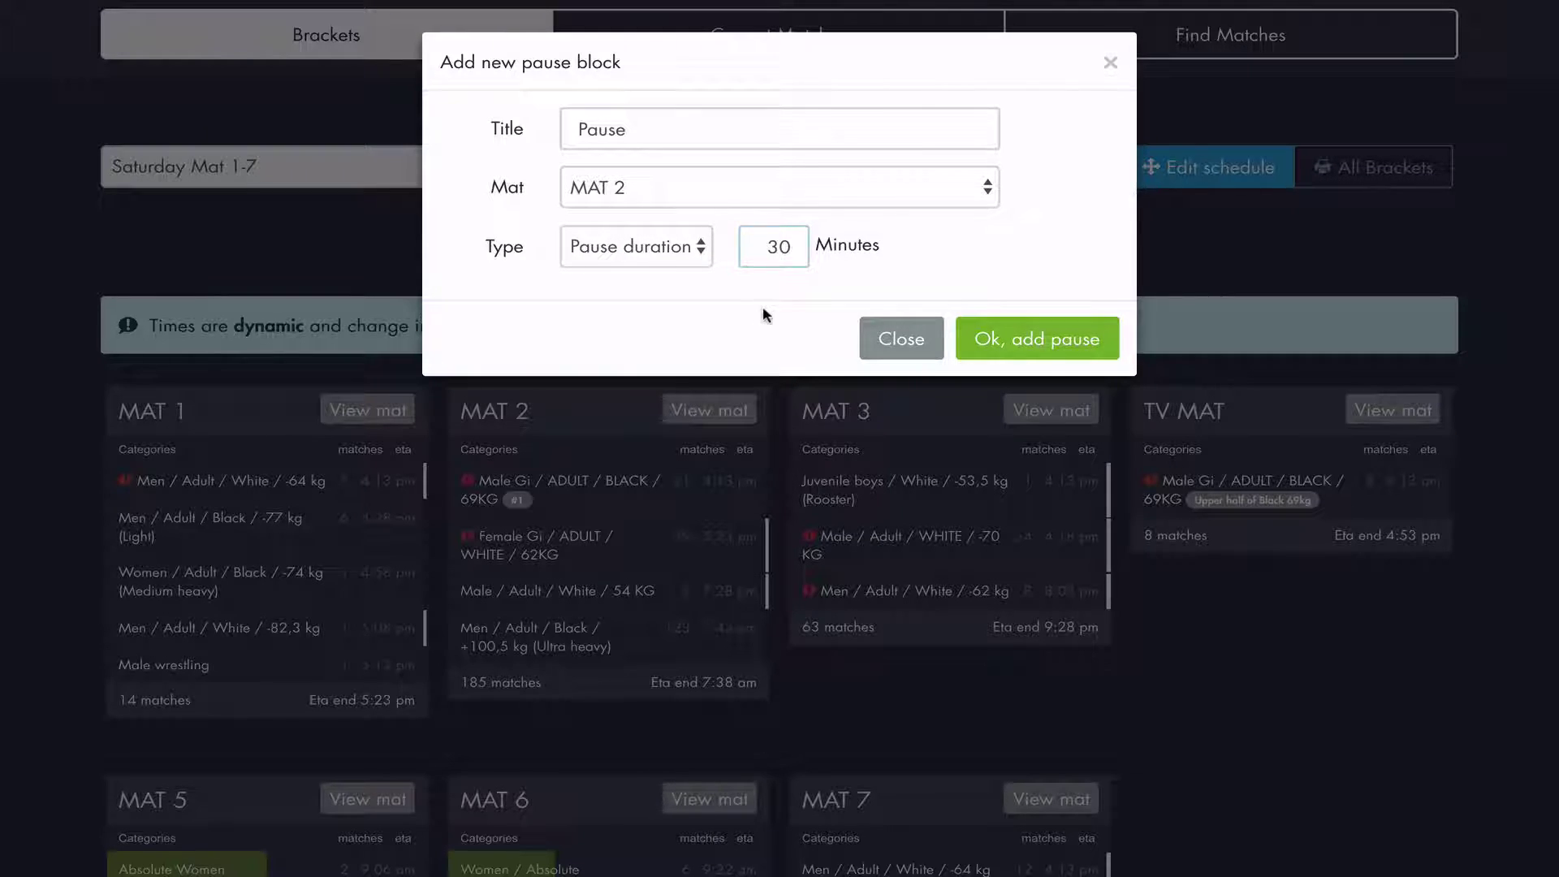
{"action": "left_click", "coordinate": [1029, 342]}
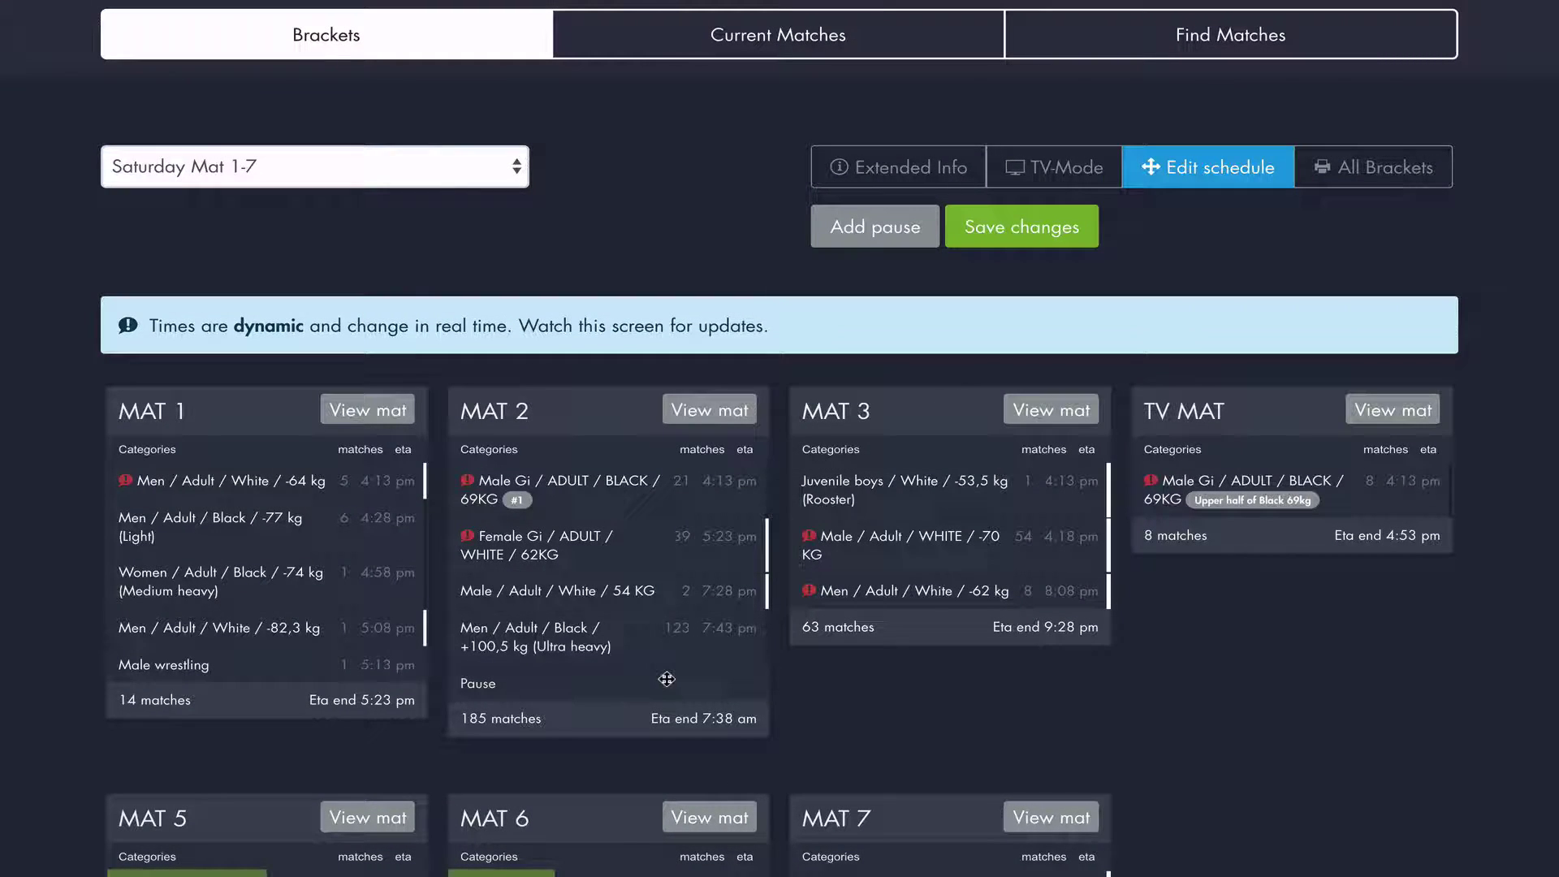
Drag MAT 2's Pause row up to sit directly below Female Gi / Adult / White / 62KG.
{"action": "left_click_drag", "start_coordinate": [666, 679], "coordinate": [674, 579]}
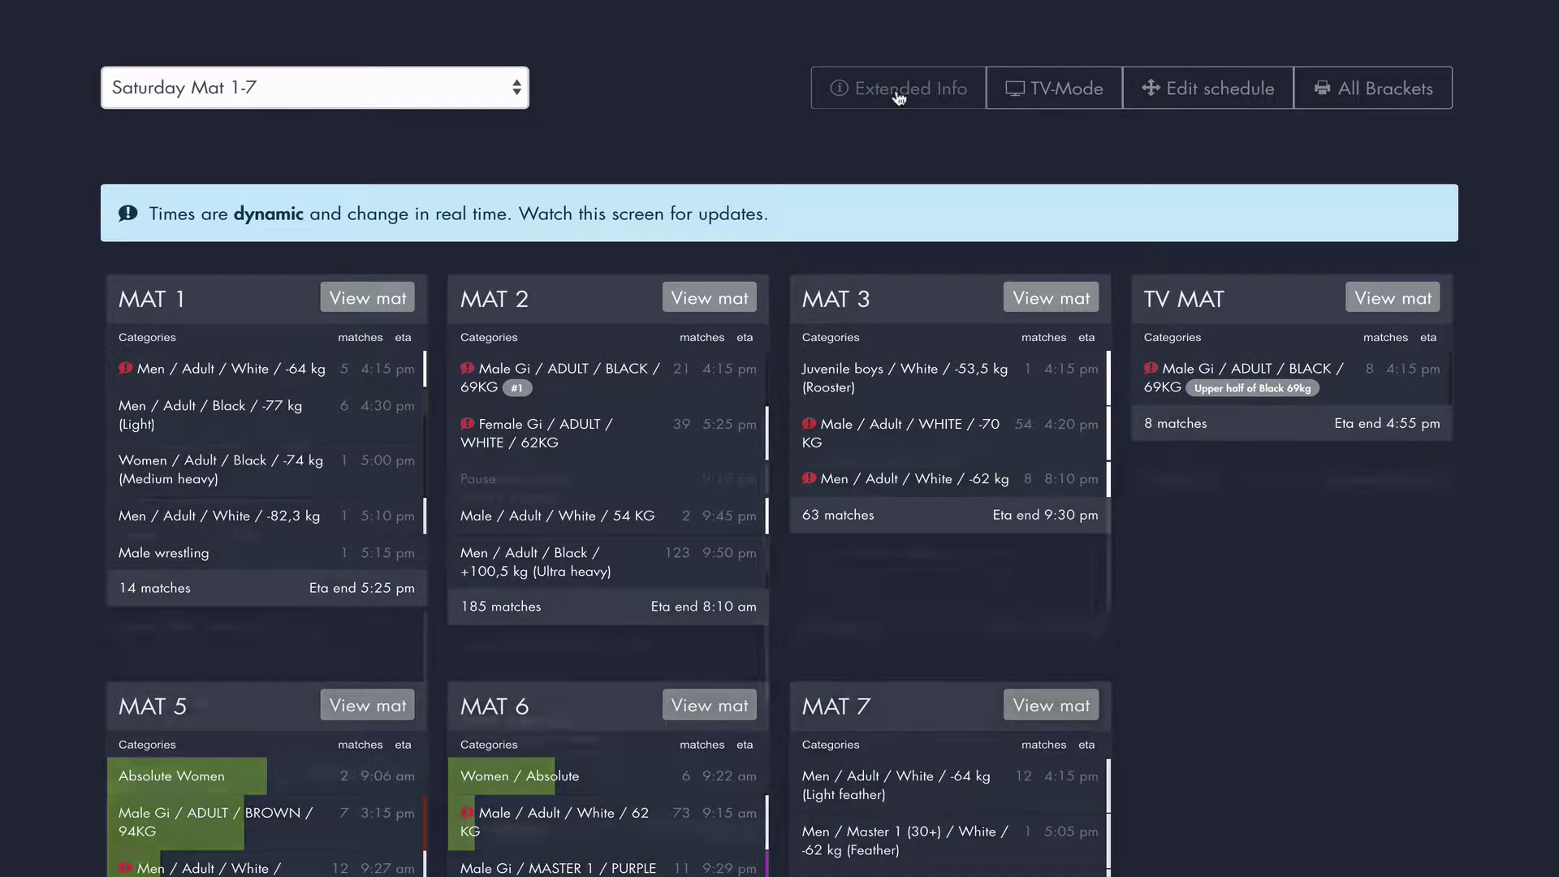
Turn on Extended Info to show each category's time per match, bracket type and eta.
{"action": "left_click", "coordinate": [899, 99]}
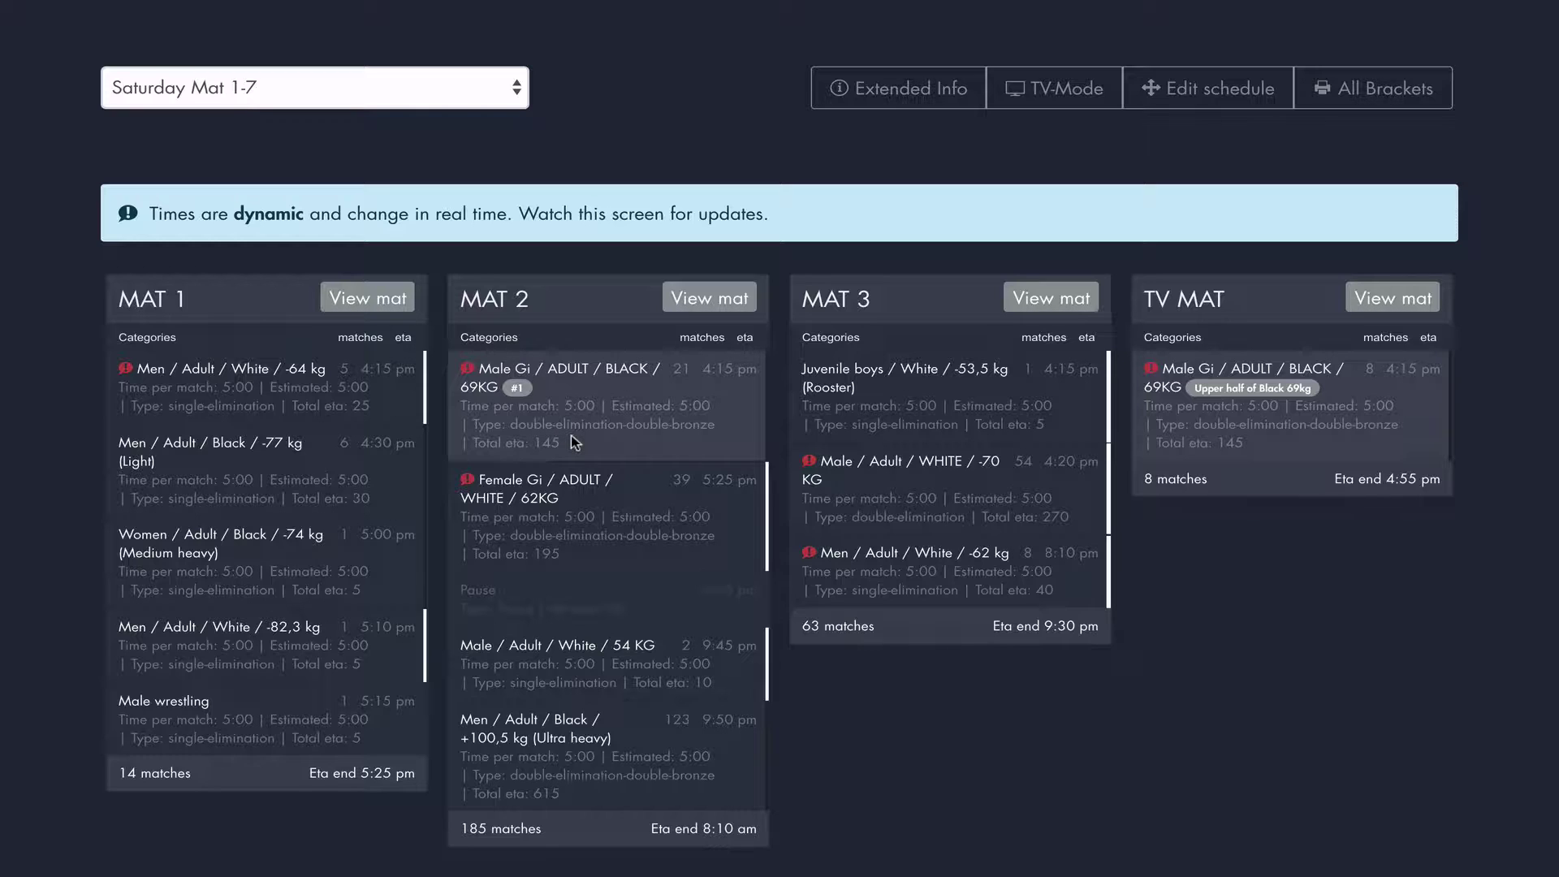
{"action": "scroll", "coordinate": [571, 436], "scroll_direction": "down", "scroll_amount": 1}
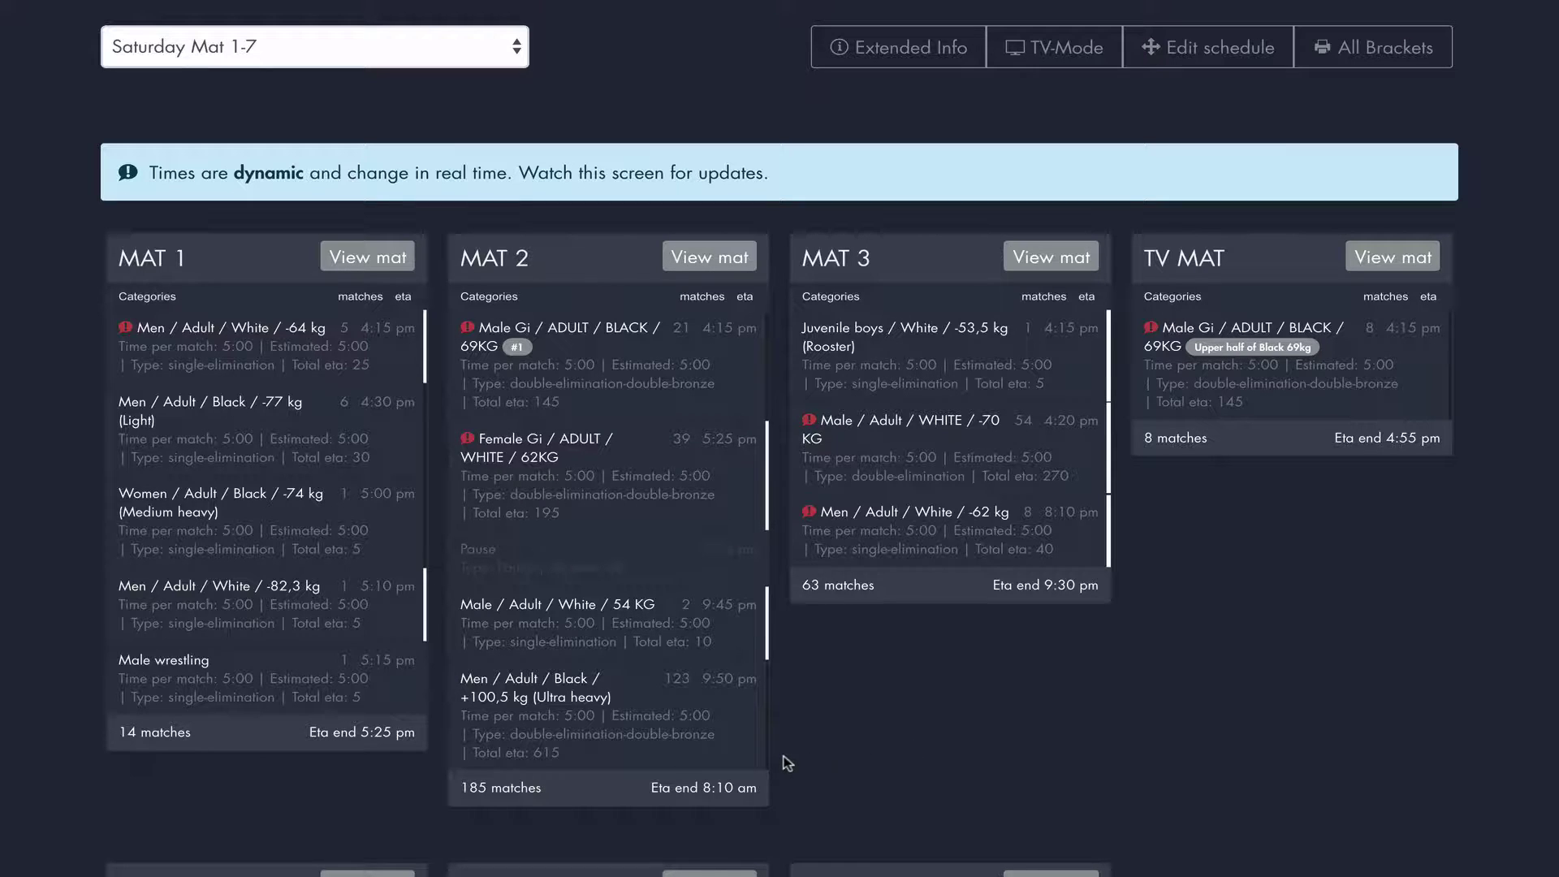
Return to the Smoothcomp home page advertising combat sports tournament software.
{"action": "left_click", "coordinate": [466, 786]}
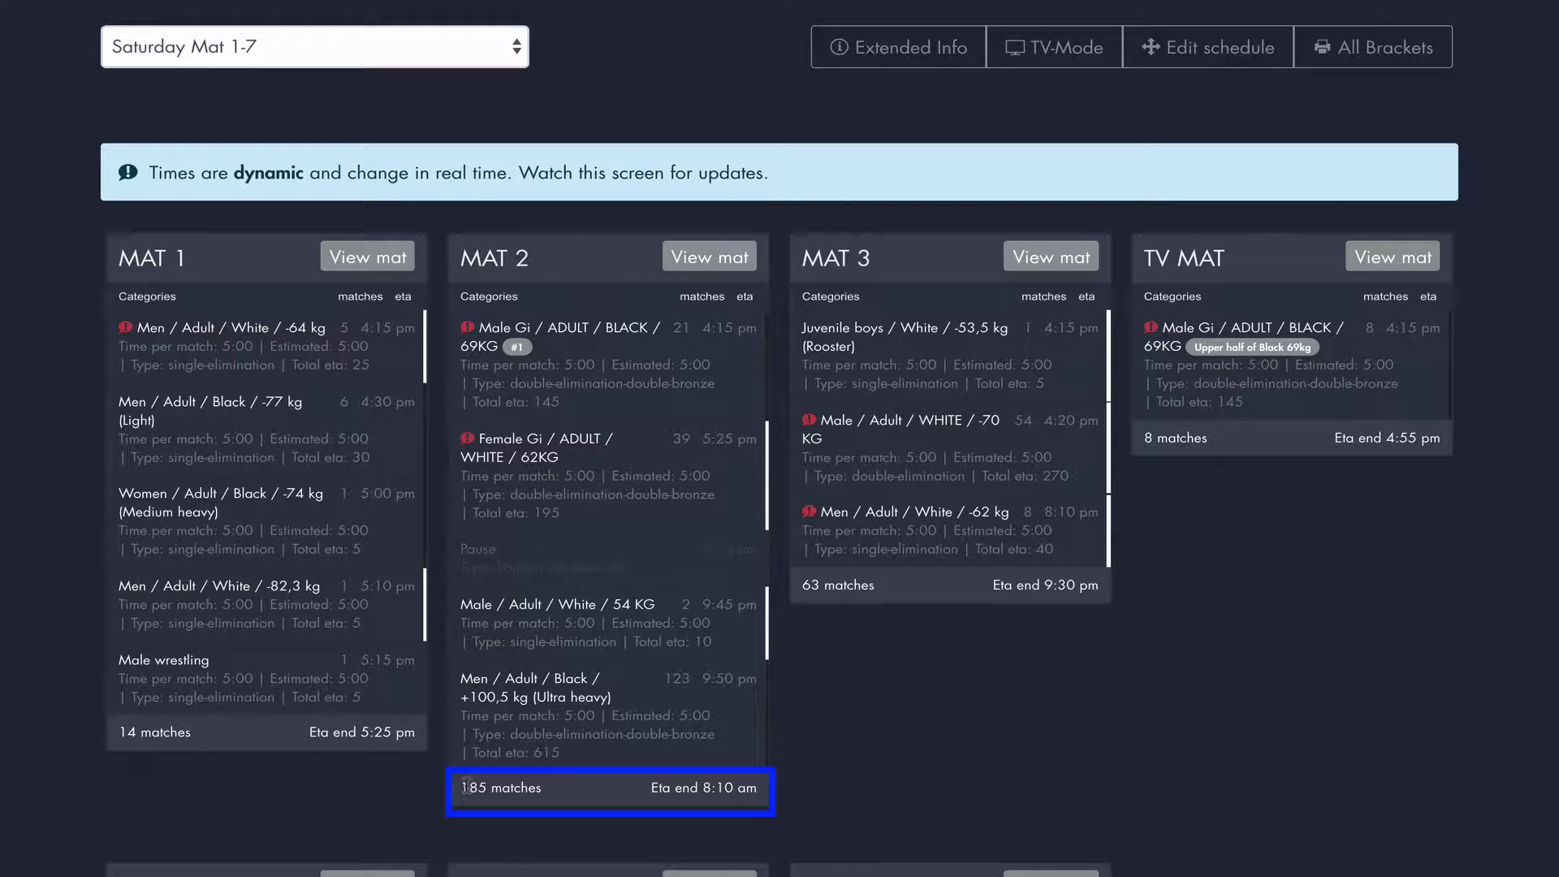